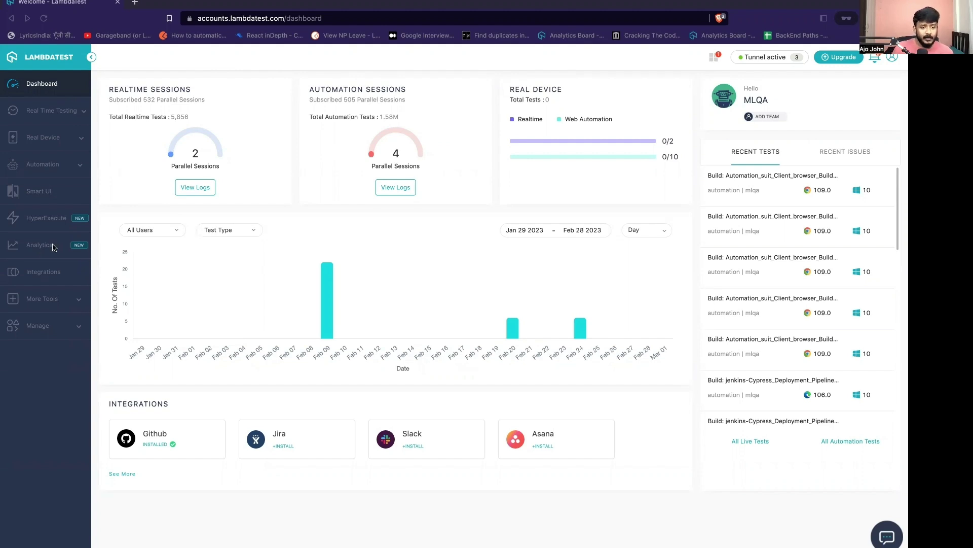
Open the Analytics dashboards list from the left sidebar.
{"action": "left_click", "coordinate": [32, 253]}
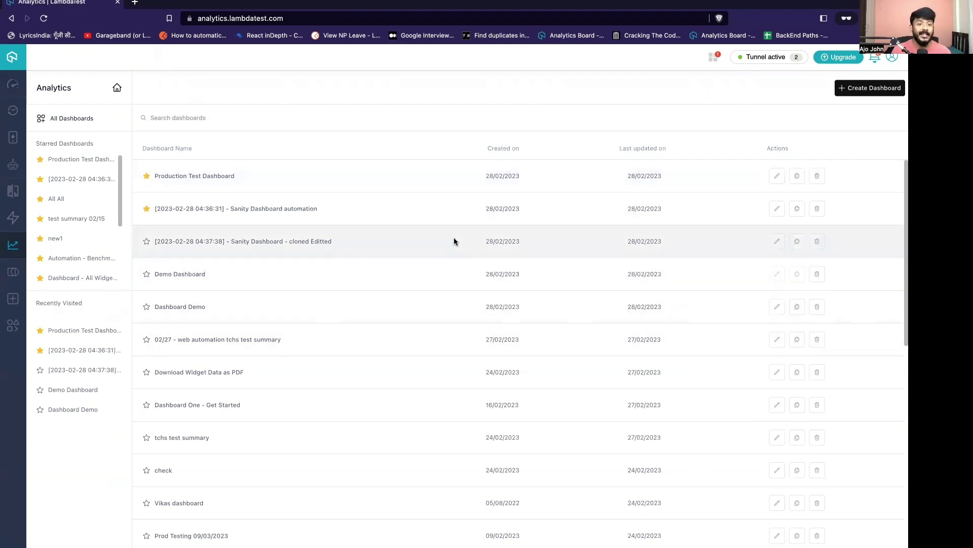
Start a new dashboard with Test Trends, Error Stats and Test Summary widgets, named Production Test Dashboard.
{"action": "left_click", "coordinate": [859, 91]}
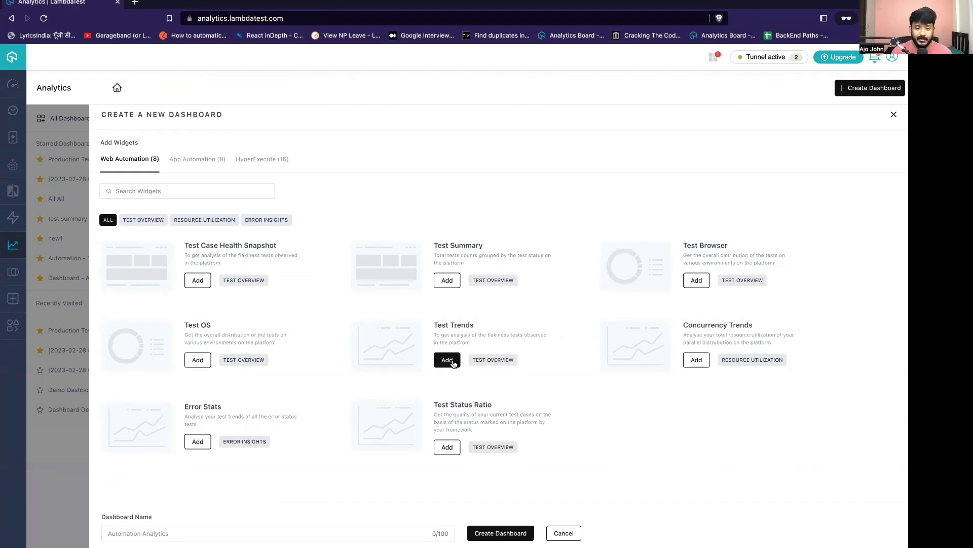
{"action": "left_click", "coordinate": [449, 360]}
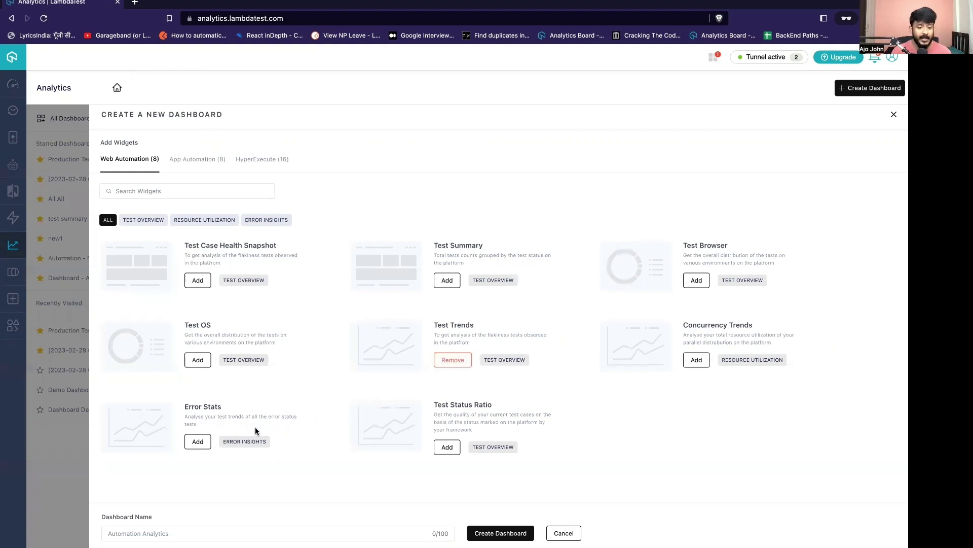
{"action": "left_click", "coordinate": [199, 440]}
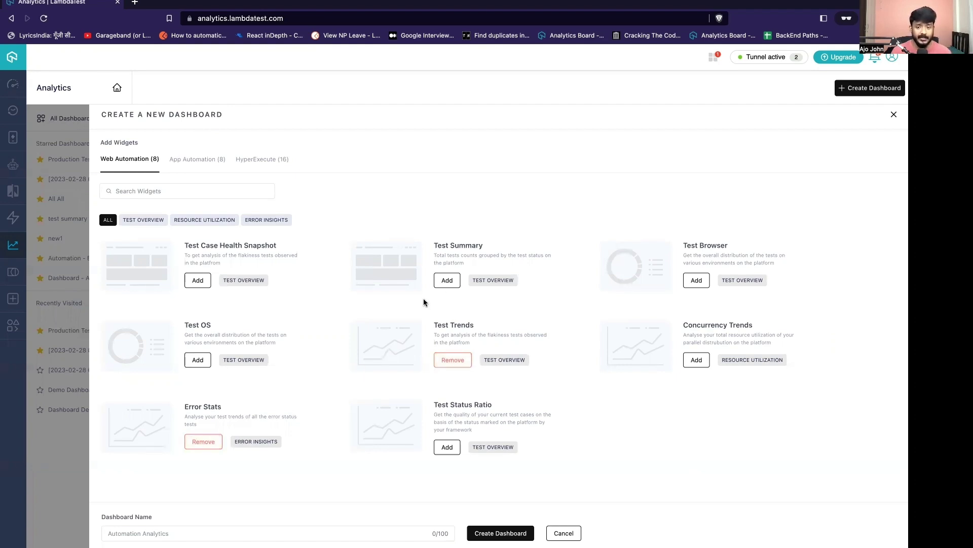
{"action": "left_click", "coordinate": [450, 286]}
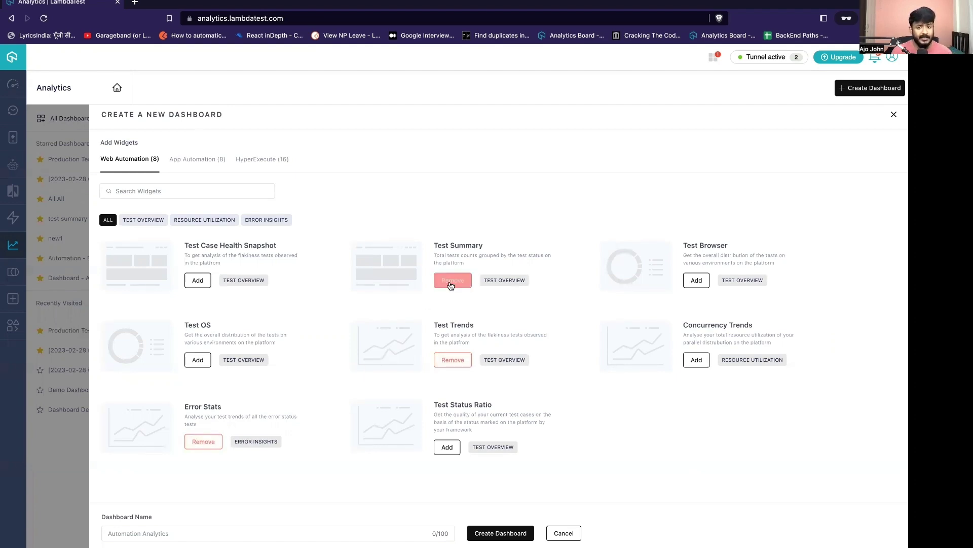
{"action": "left_click", "coordinate": [141, 532]}
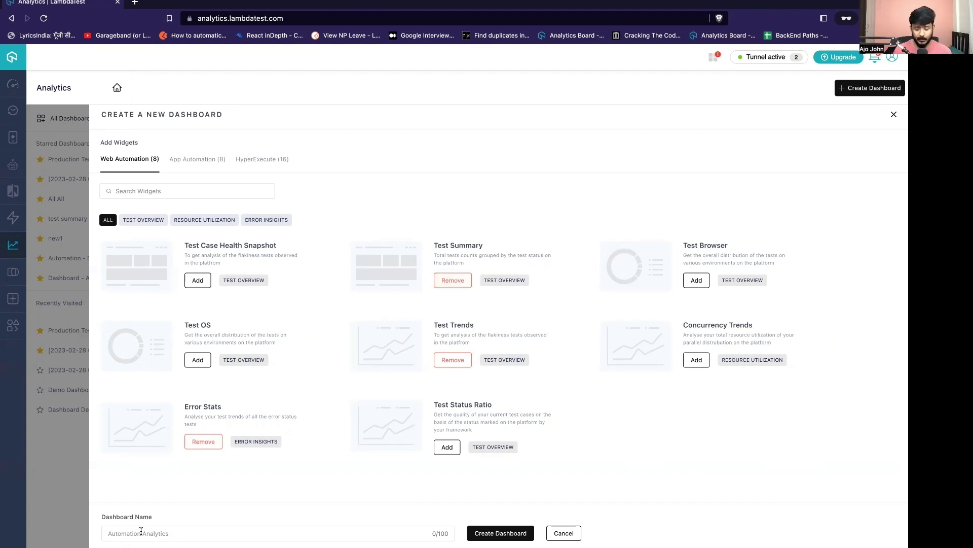
{"action": "type", "text": "Product"}
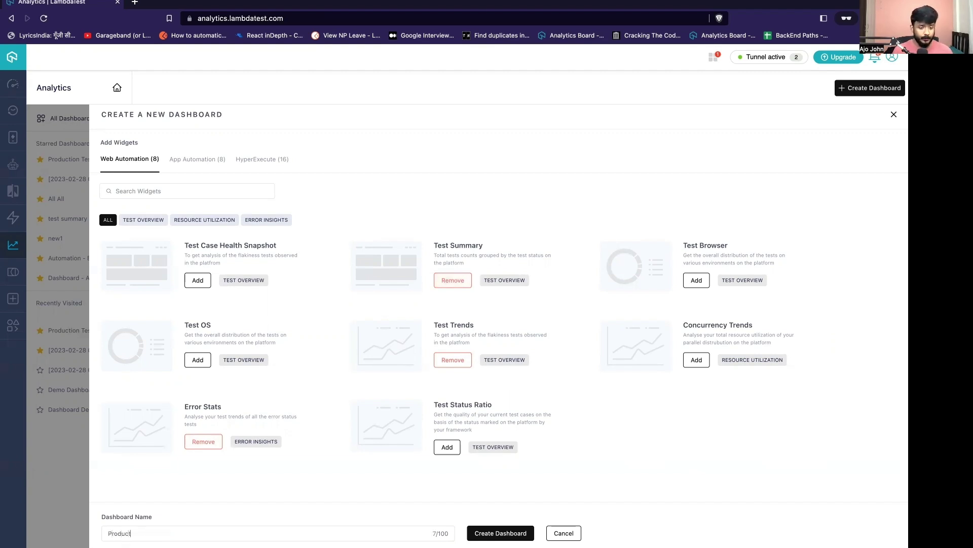
{"action": "type", "text": "son T"}
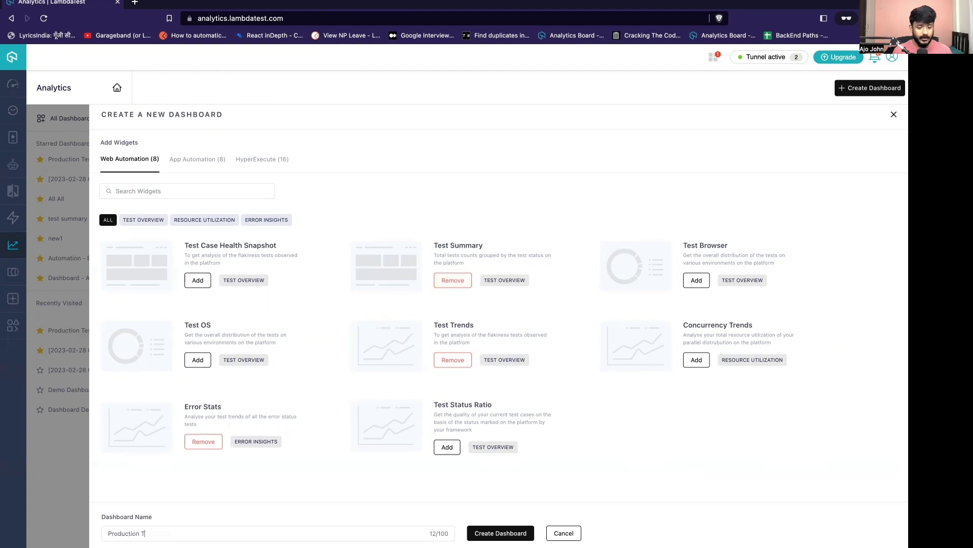
{"action": "type", "text": "est Dashboa"}
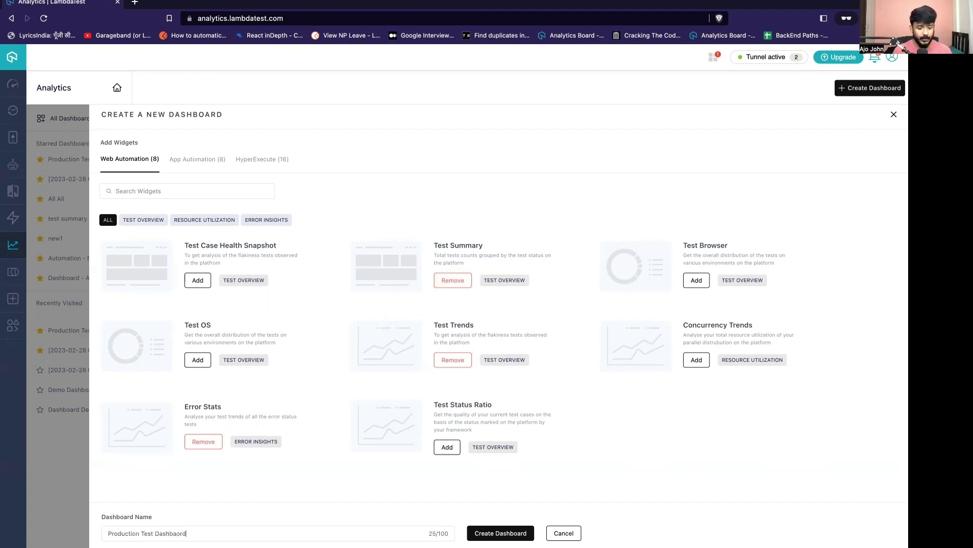
{"action": "type", "text": "rd"}
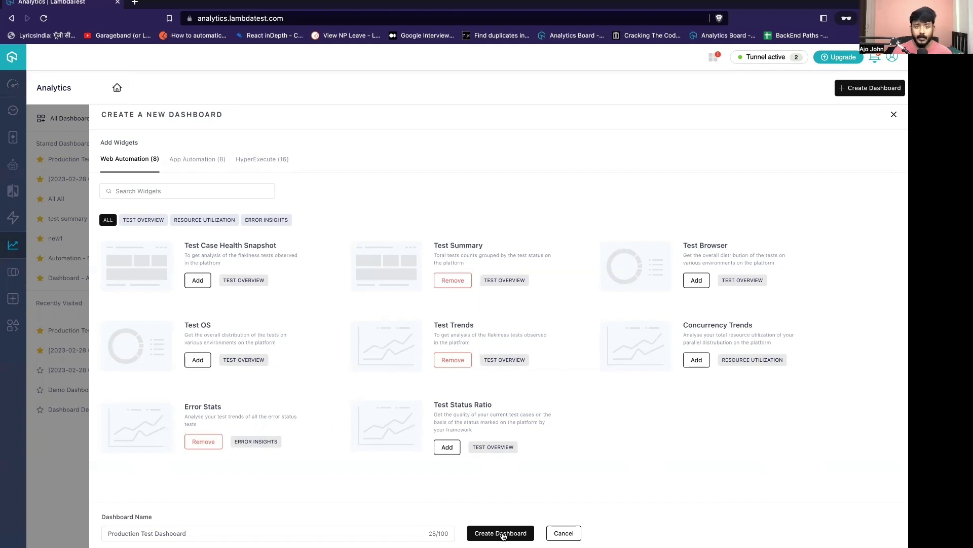
Create Production Test Dashboard and scroll through its Test Summary, Error Stats and Test Trends widgets.
{"action": "left_click", "coordinate": [501, 533]}
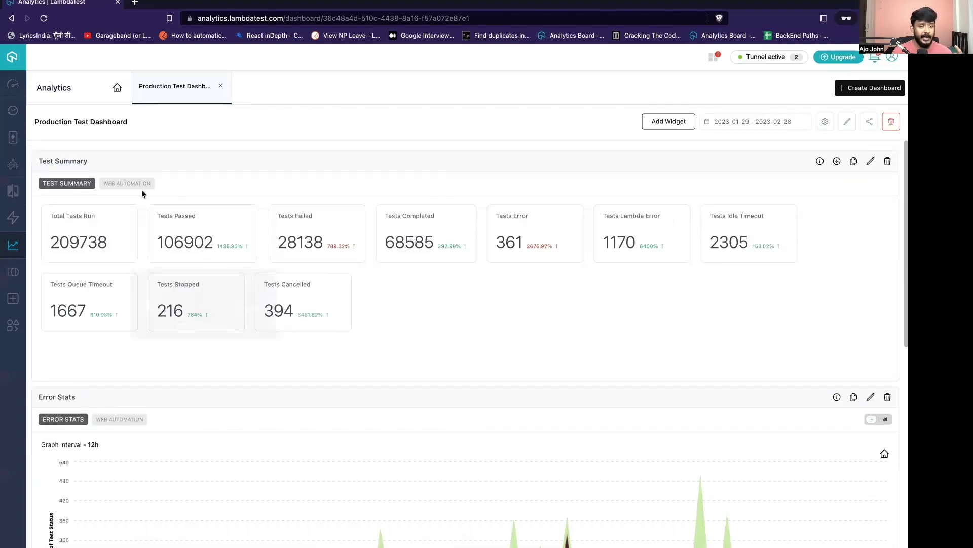
{"action": "scroll", "coordinate": [436, 474], "scroll_direction": "down", "scroll_amount": 6}
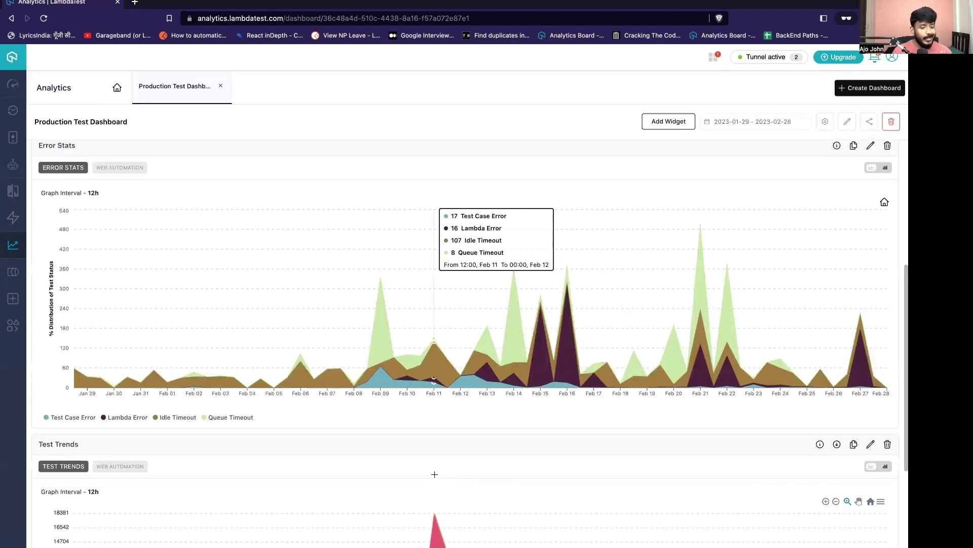
{"action": "scroll", "coordinate": [524, 452], "scroll_direction": "up", "scroll_amount": 6}
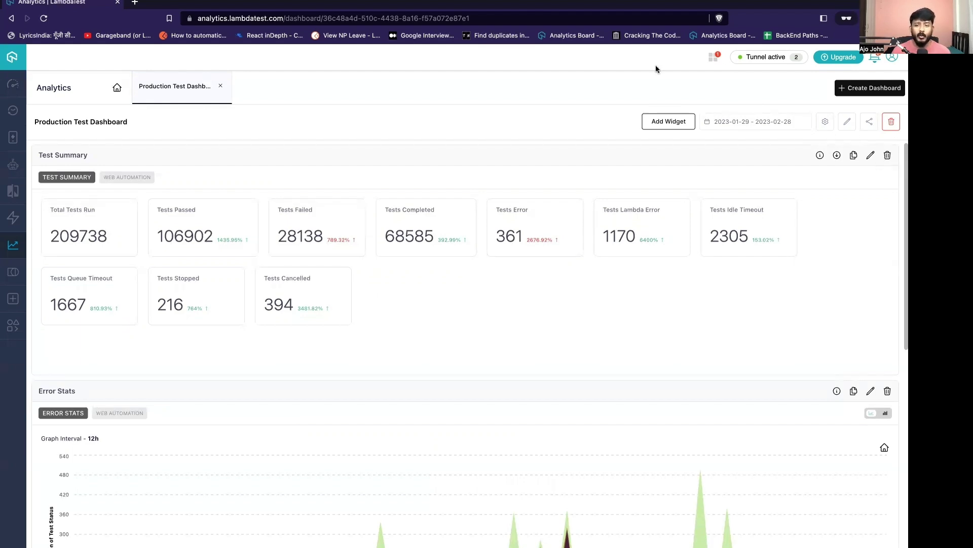
{"action": "scroll", "coordinate": [500, 343], "scroll_direction": "down", "scroll_amount": 5}
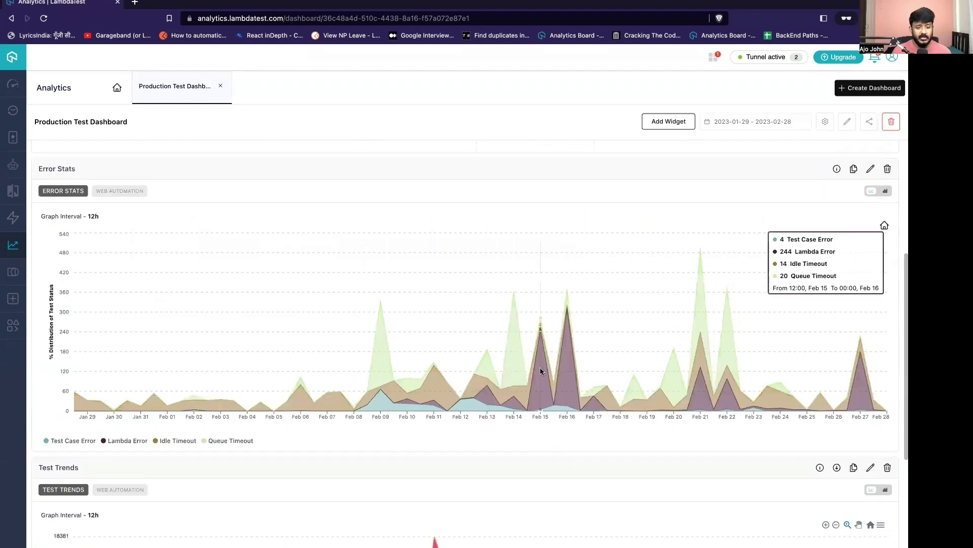
{"action": "scroll", "coordinate": [518, 385], "scroll_direction": "down", "scroll_amount": 3}
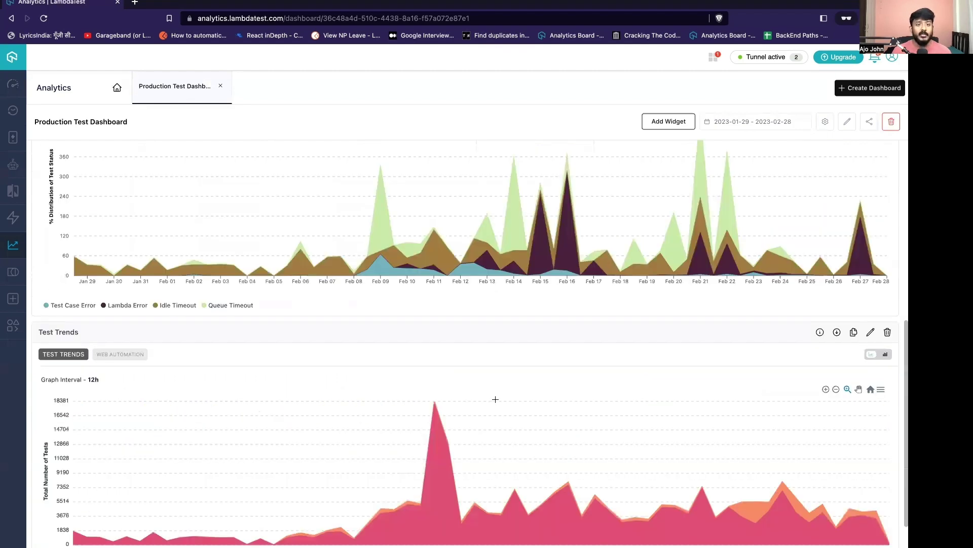
{"action": "scroll", "coordinate": [495, 399], "scroll_direction": "down", "scroll_amount": 1}
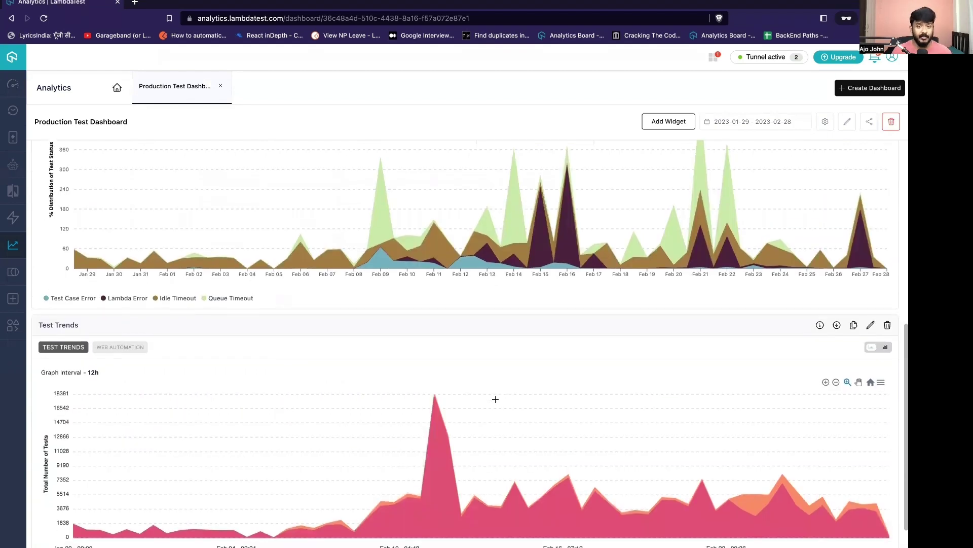
{"action": "scroll", "coordinate": [496, 399], "scroll_direction": "down", "scroll_amount": 2}
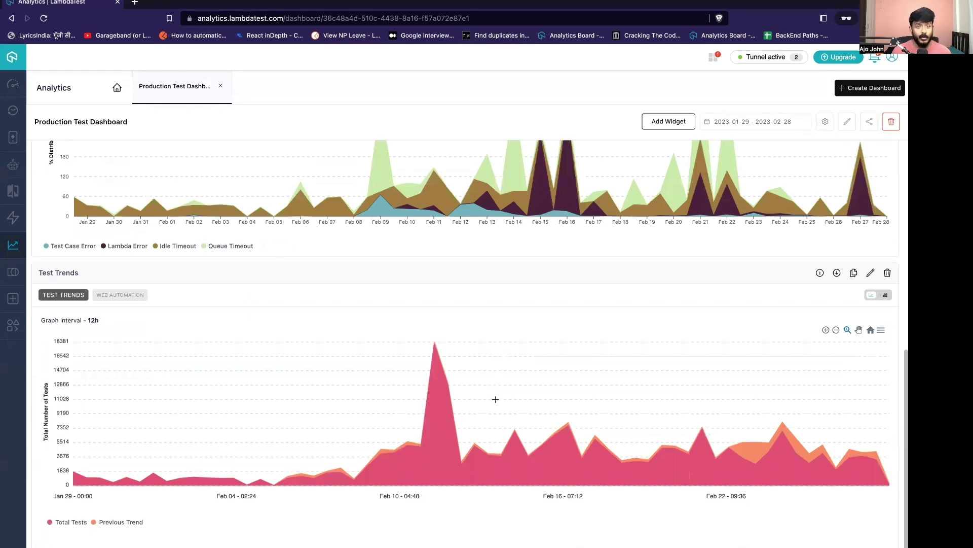
In Test Trends widget settings, remove Internet Explorer, MicrosoftEdge and Playwright Webkit from the browser filter.
{"action": "left_click", "coordinate": [872, 272]}
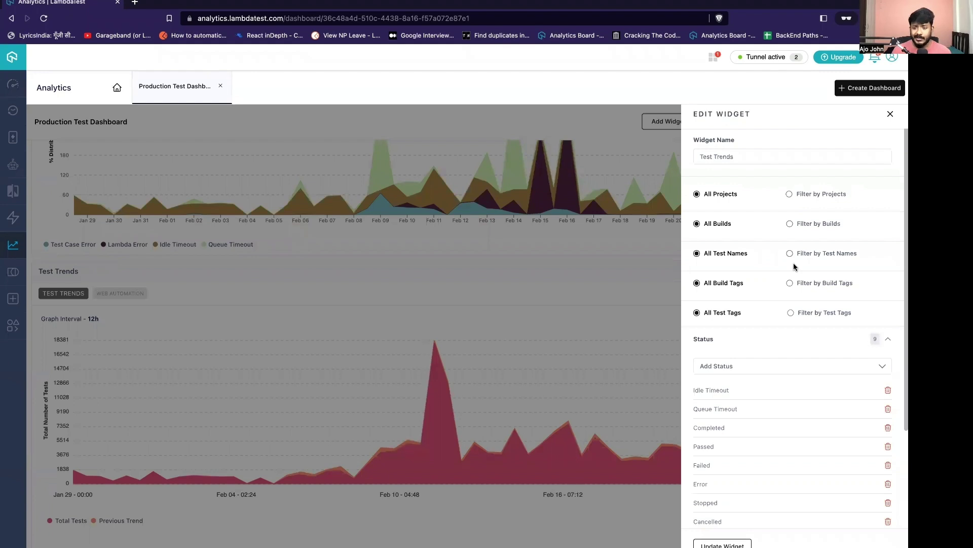
{"action": "scroll", "coordinate": [791, 284], "scroll_direction": "down", "scroll_amount": 4}
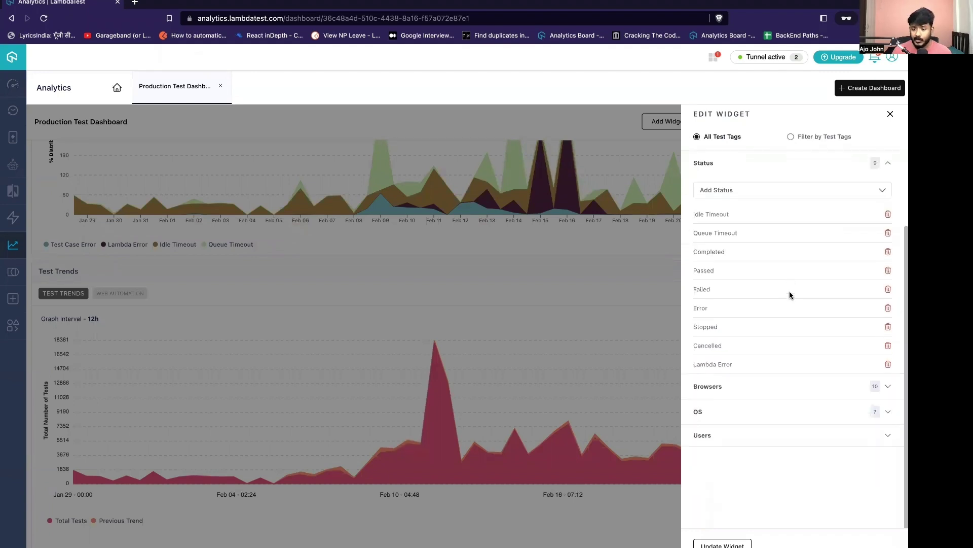
{"action": "left_click", "coordinate": [888, 388]}
{"action": "scroll", "coordinate": [843, 408], "scroll_direction": "down", "scroll_amount": 4}
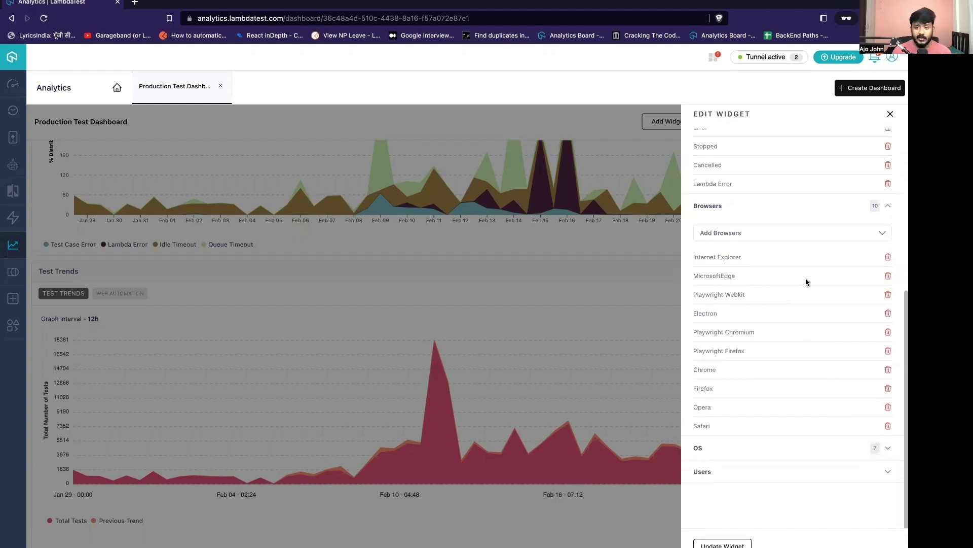
{"action": "left_click", "coordinate": [888, 257]}
{"action": "left_click", "coordinate": [888, 257]}
{"action": "left_click", "coordinate": [888, 257]}
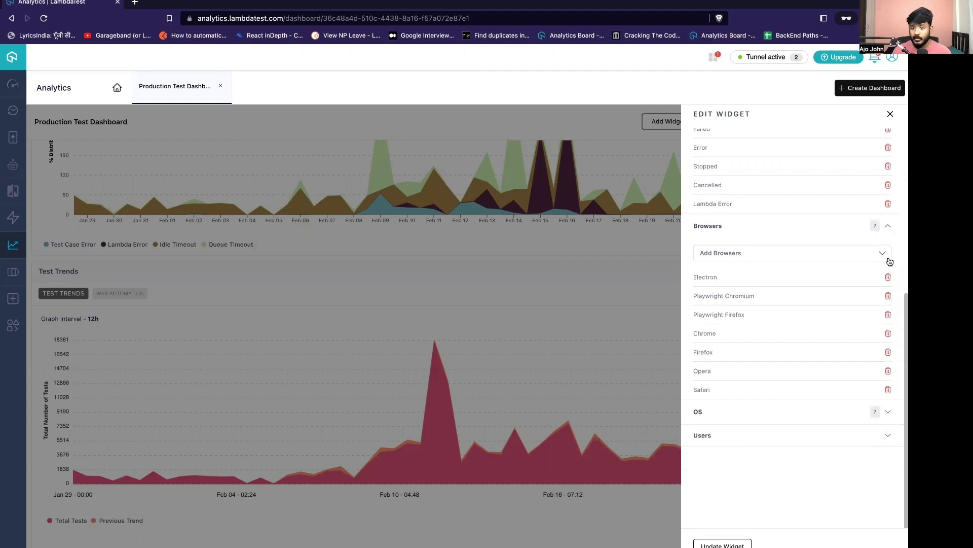
{"action": "left_click", "coordinate": [888, 258]}
Remove Electron, Playwright Chromium, Playwright Firefox, Firefox, Opera and Safari, leaving Chrome, and update the widget.
{"action": "left_click", "coordinate": [889, 284]}
{"action": "left_click", "coordinate": [889, 283]}
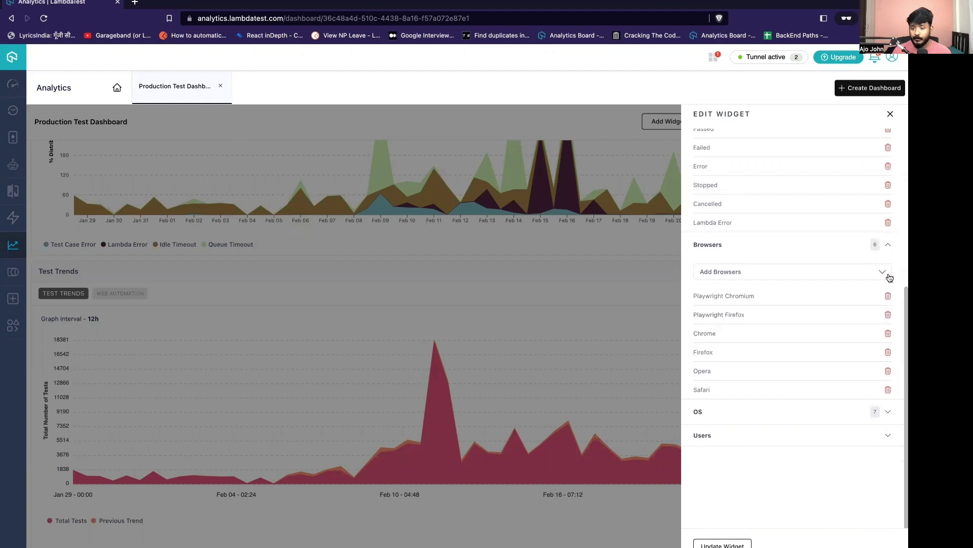
{"action": "left_click", "coordinate": [888, 297]}
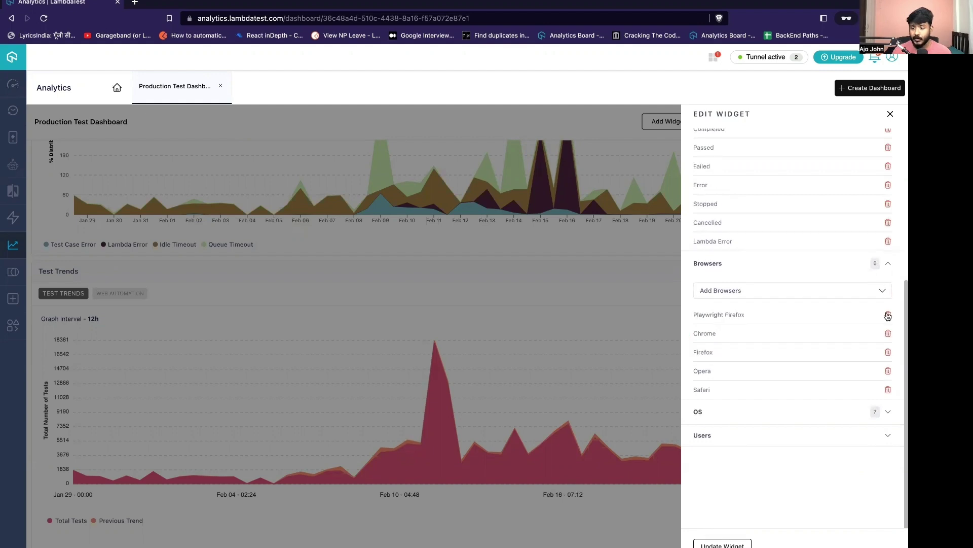
{"action": "left_click", "coordinate": [889, 315]}
{"action": "left_click", "coordinate": [889, 352]}
{"action": "left_click", "coordinate": [888, 371]}
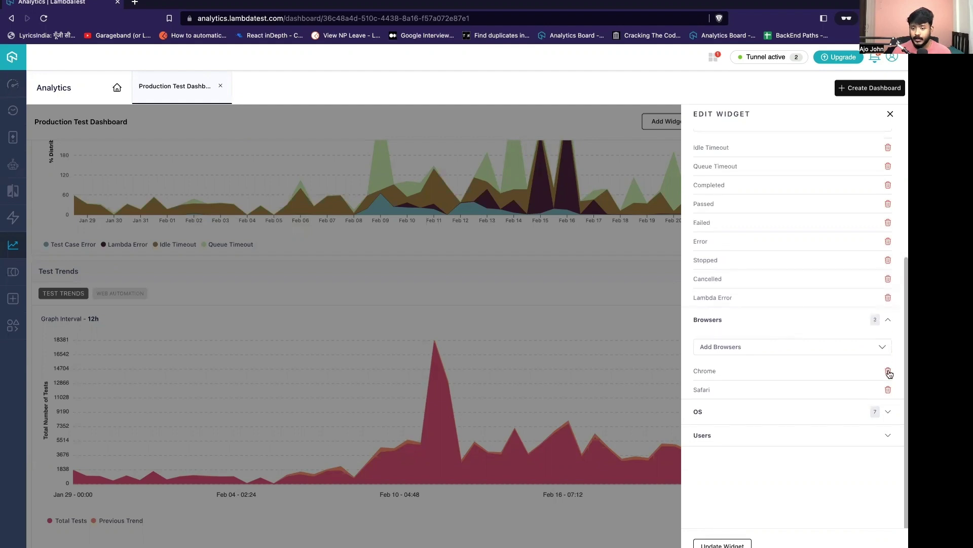
{"action": "left_click", "coordinate": [888, 389]}
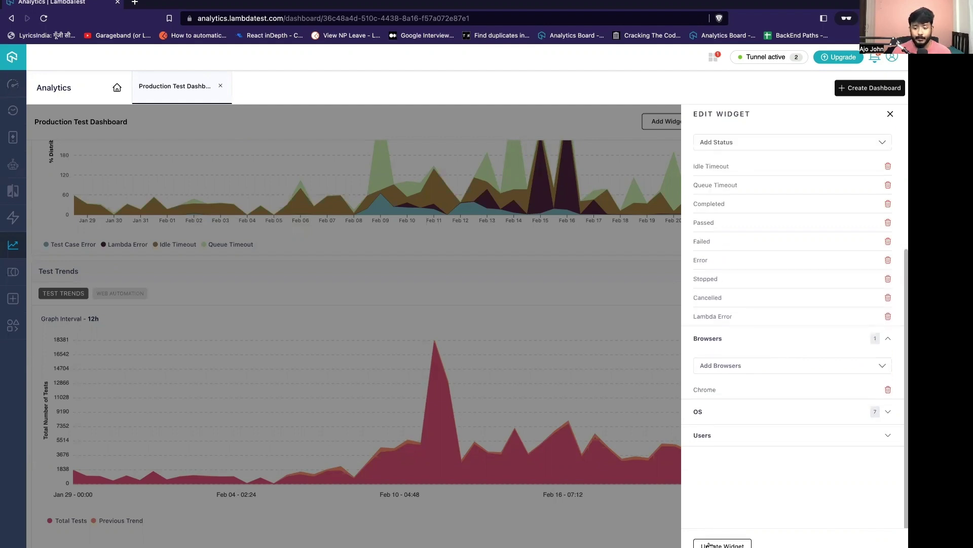
{"action": "left_click", "coordinate": [709, 544]}
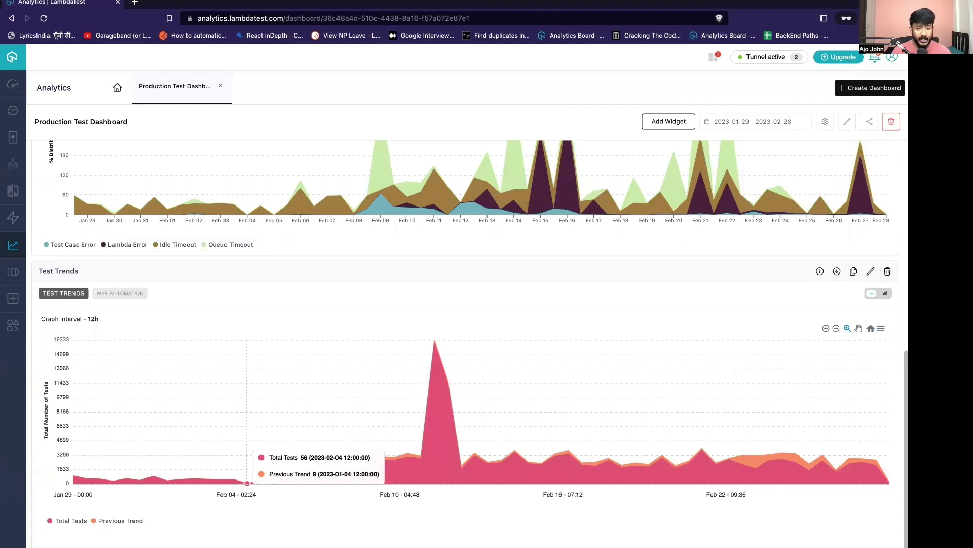
Zoom the Test Trends chart into the Feb 04 to Feb 08 range.
{"action": "left_click_drag", "start_coordinate": [247, 425], "coordinate": [352, 431]}
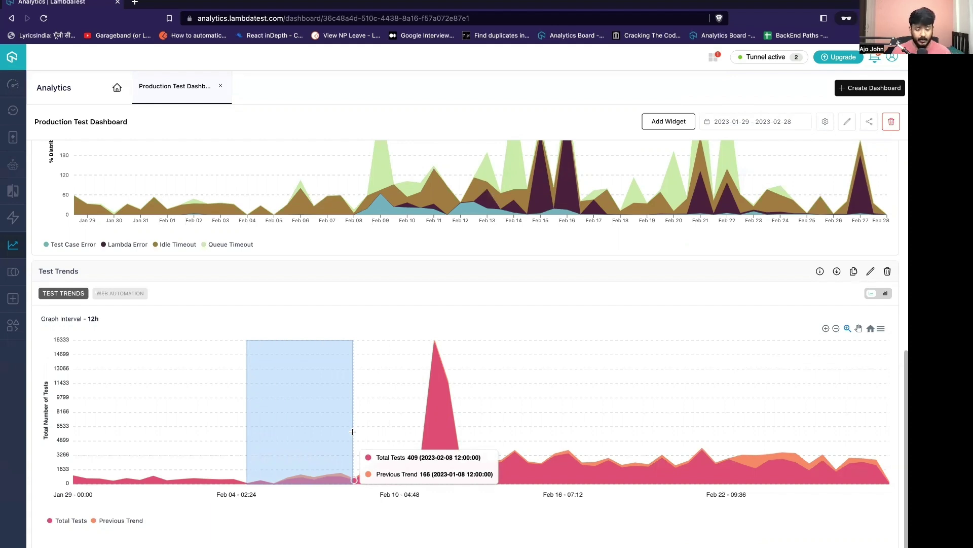
{"action": "left_click_drag", "start_coordinate": [352, 431], "coordinate": [354, 434]}
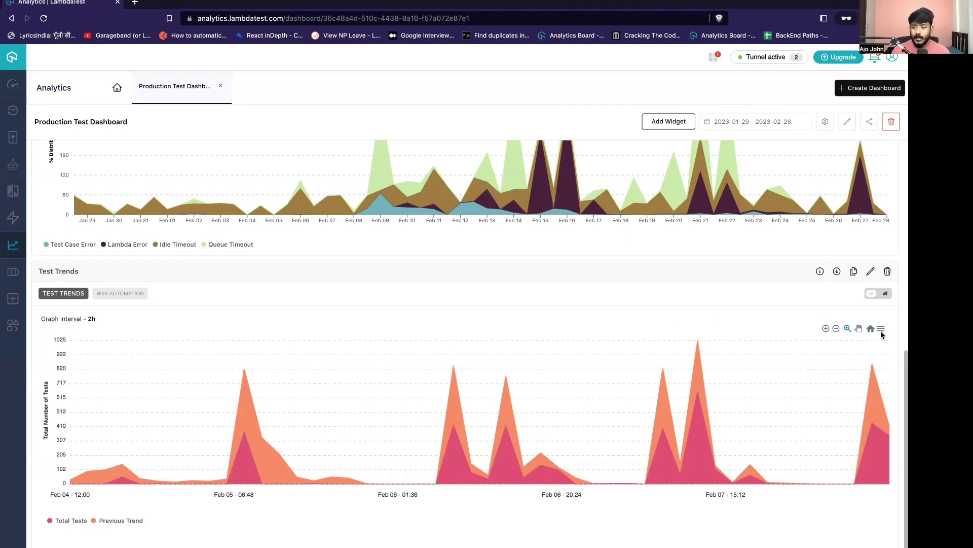
Show Test Trends as bars, switch back to the area chart, and reset to Jan 29–Feb 28.
{"action": "left_click", "coordinate": [885, 295]}
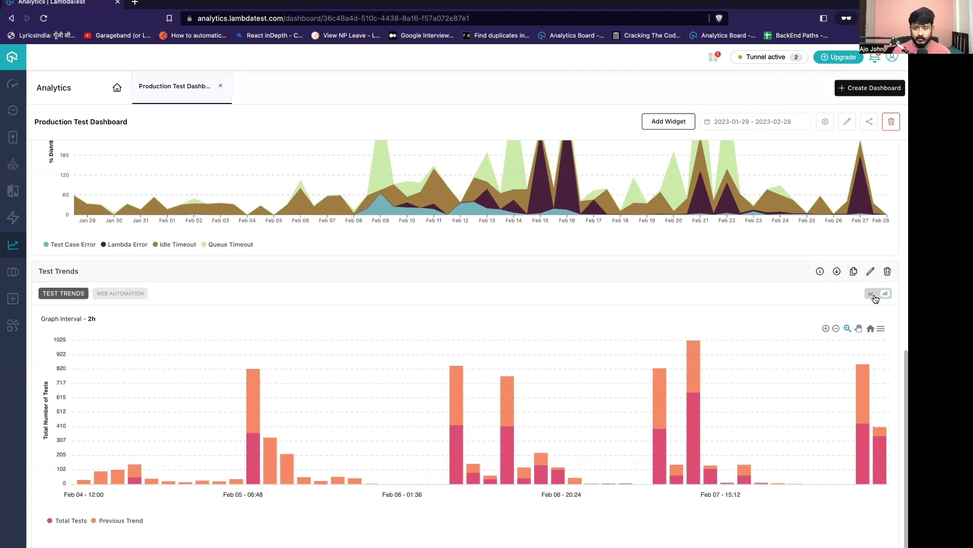
{"action": "left_click", "coordinate": [873, 297]}
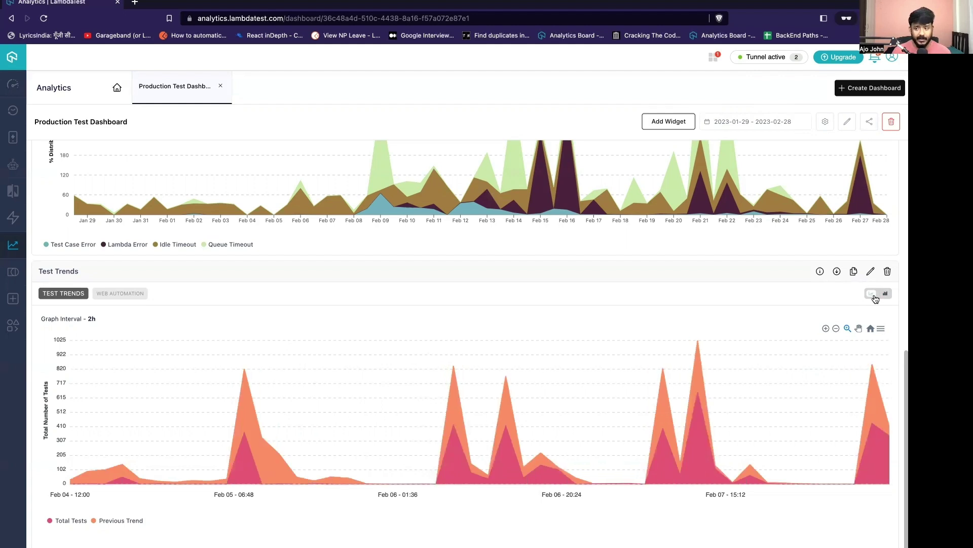
{"action": "left_click", "coordinate": [872, 330]}
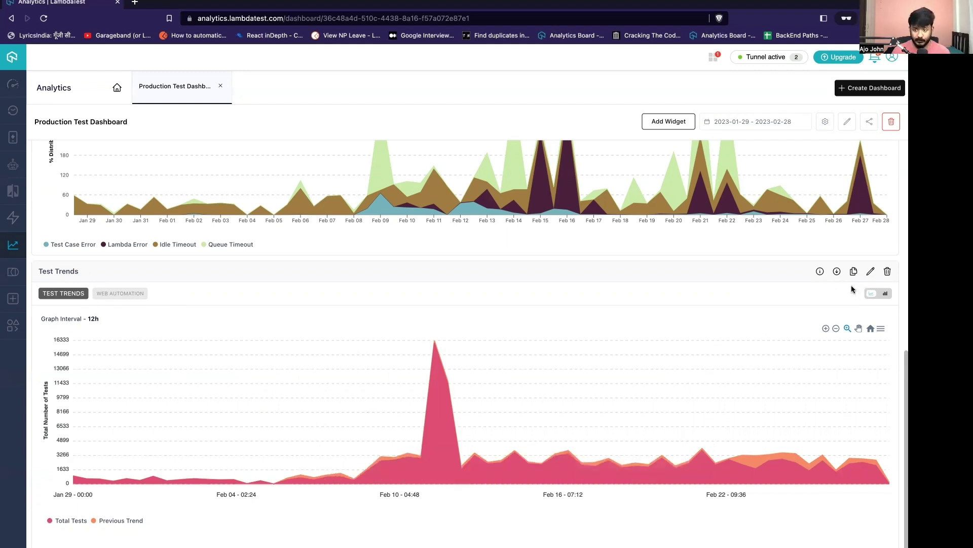
{"action": "mouse_move", "coordinate": [820, 272]}
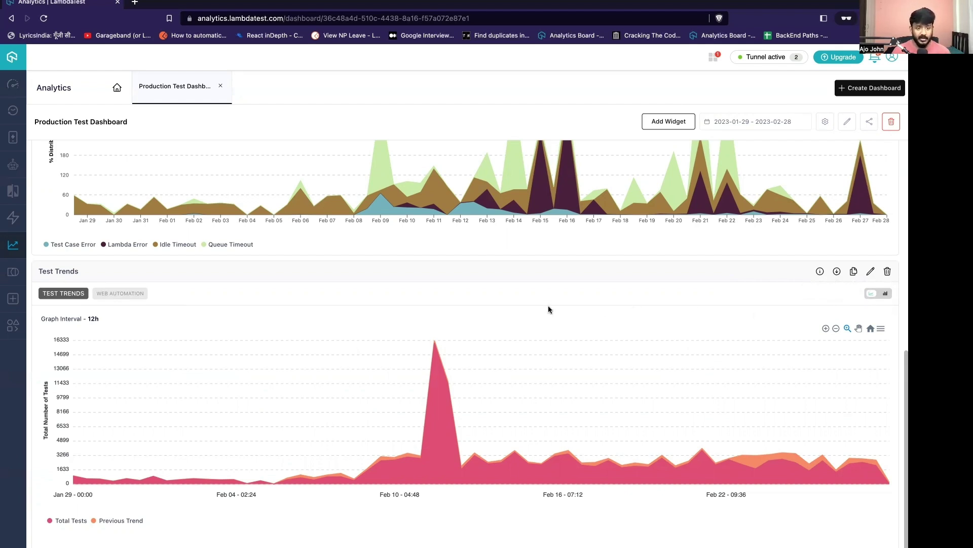
Clone the Test Trends widget onto the current dashboard and open a Test Trends widget's edit settings.
{"action": "left_click", "coordinate": [854, 274]}
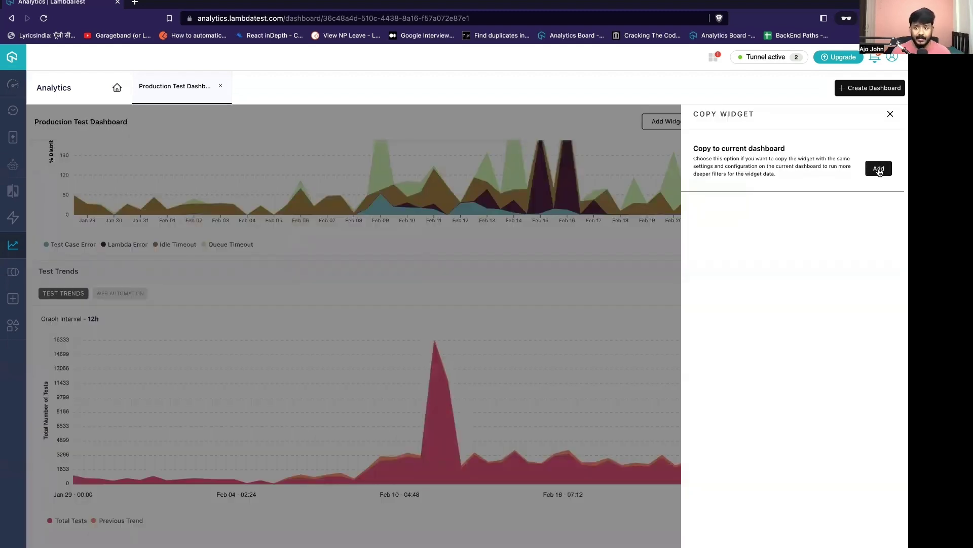
{"action": "left_click", "coordinate": [879, 170]}
{"action": "scroll", "coordinate": [501, 389], "scroll_direction": "down", "scroll_amount": 15}
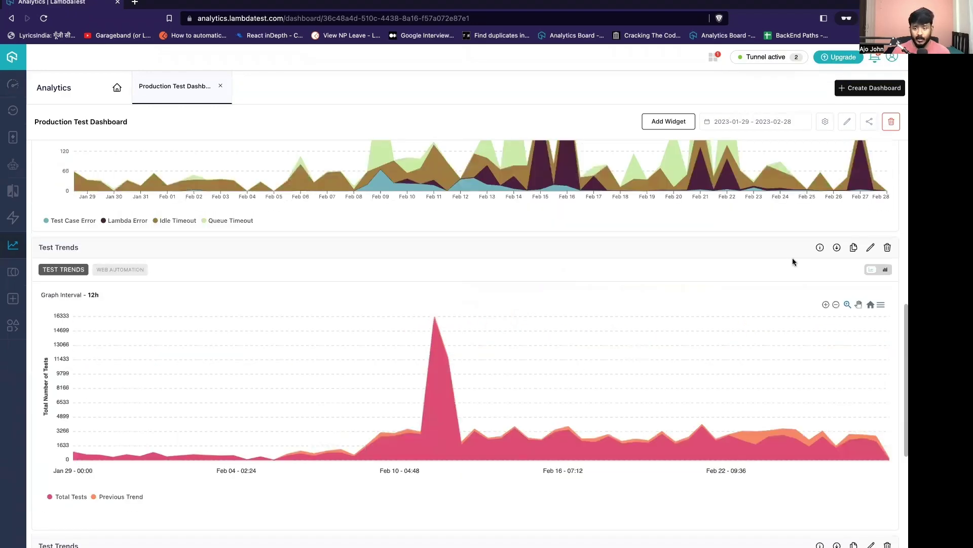
{"action": "left_click", "coordinate": [870, 293]}
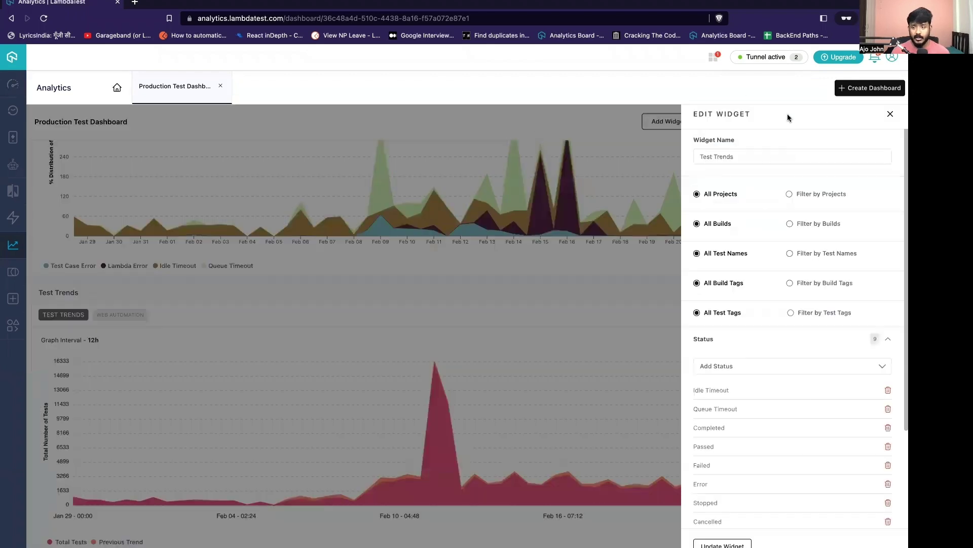
Append ' - Chrome and Macos' to the widget name.
{"action": "left_click", "coordinate": [767, 157]}
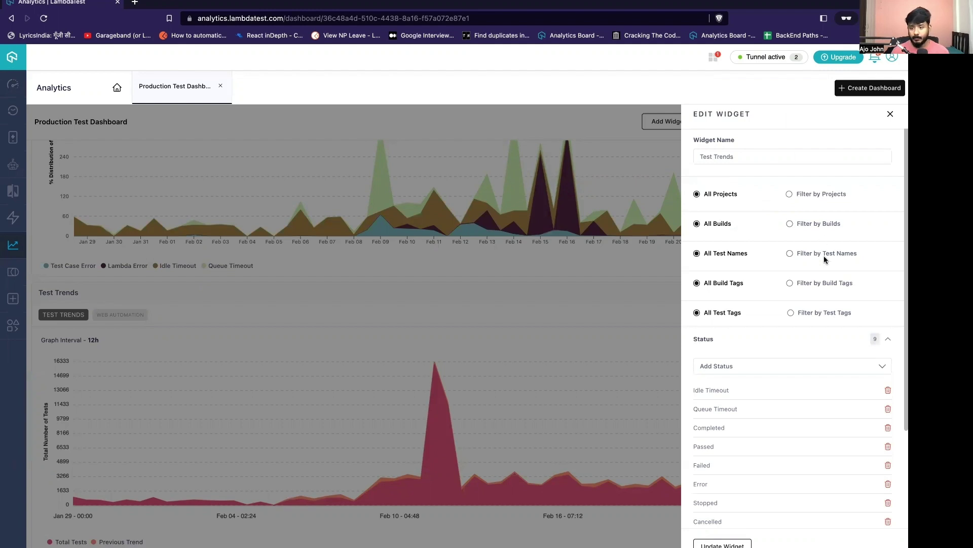
{"action": "scroll", "coordinate": [827, 276], "scroll_direction": "down", "scroll_amount": 4}
{"action": "scroll", "coordinate": [826, 276], "scroll_direction": "up", "scroll_amount": 4}
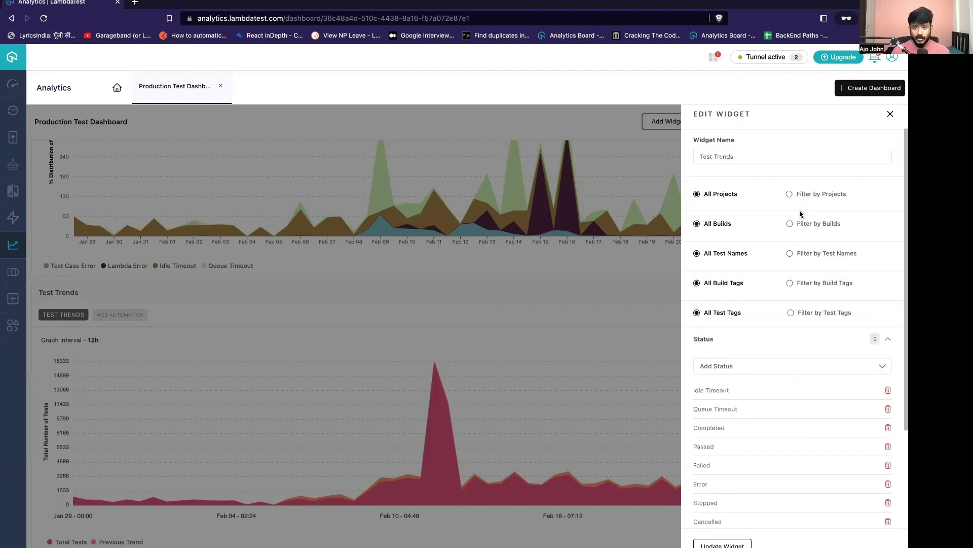
{"action": "type", "text": "- Chrome and Wind"}
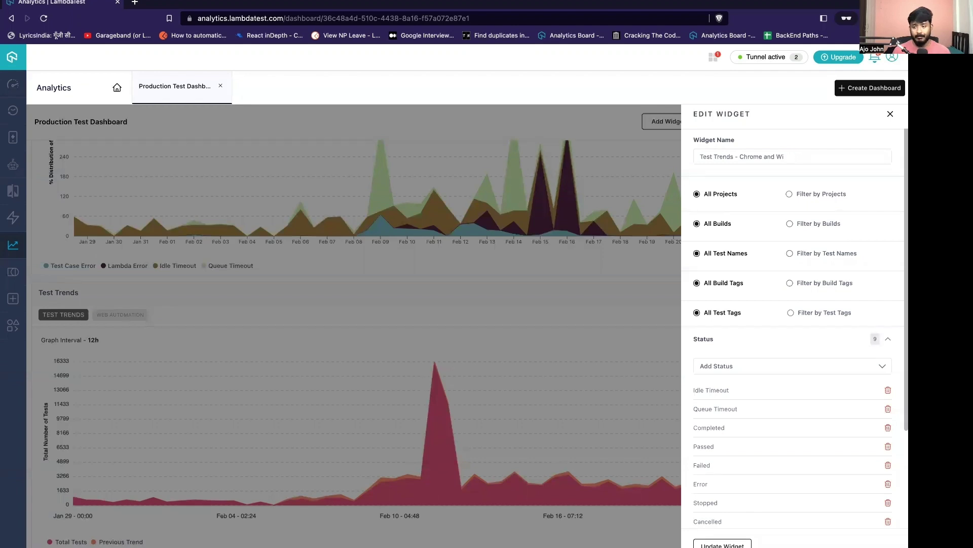
{"action": "type", "text": "Mac"}
{"action": "type", "text": "od"}
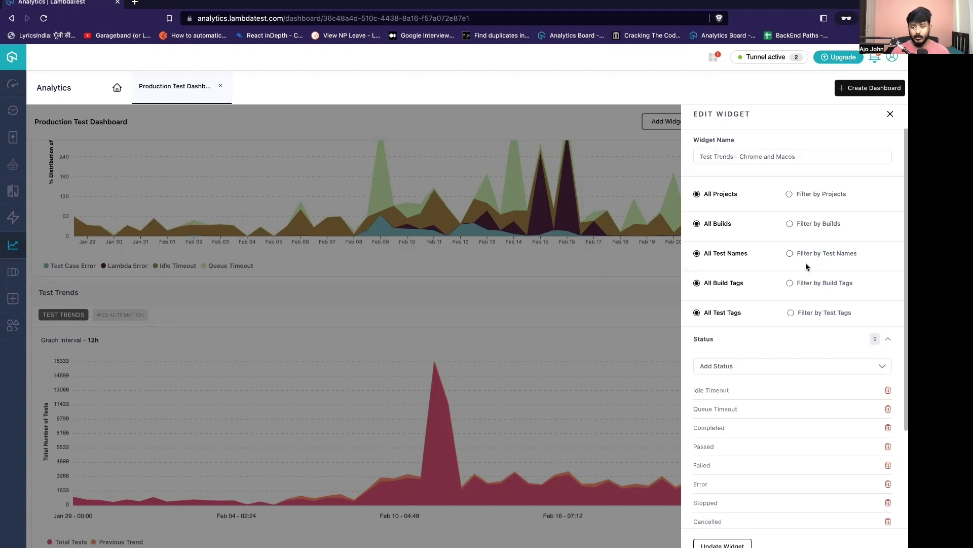
Remove FireOS, Roku, Windows, Android, Ios, Mac OS and Linux from the OS filter.
{"action": "scroll", "coordinate": [796, 363], "scroll_direction": "down", "scroll_amount": 3}
{"action": "left_click", "coordinate": [888, 411]}
{"action": "scroll", "coordinate": [866, 424], "scroll_direction": "down", "scroll_amount": 2}
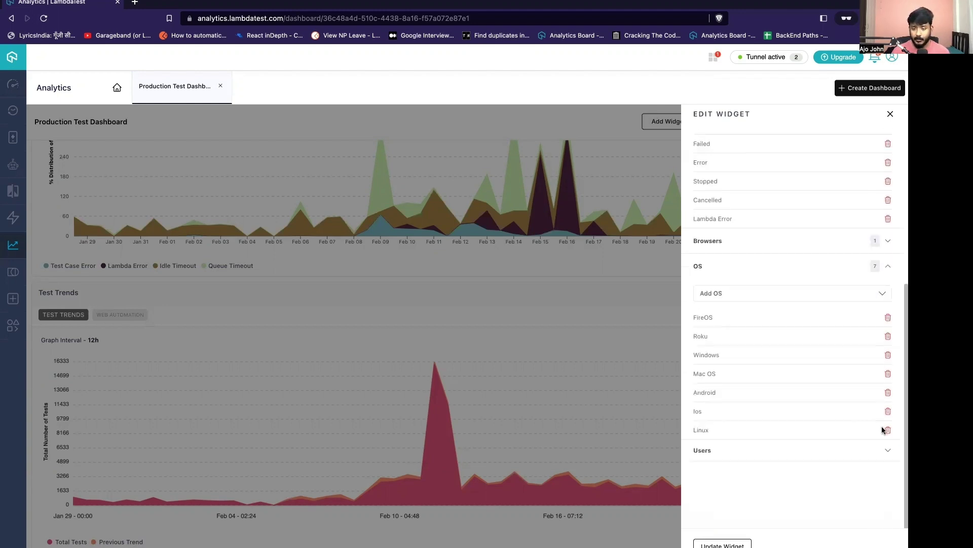
{"action": "left_click", "coordinate": [888, 322]}
{"action": "left_click", "coordinate": [888, 321]}
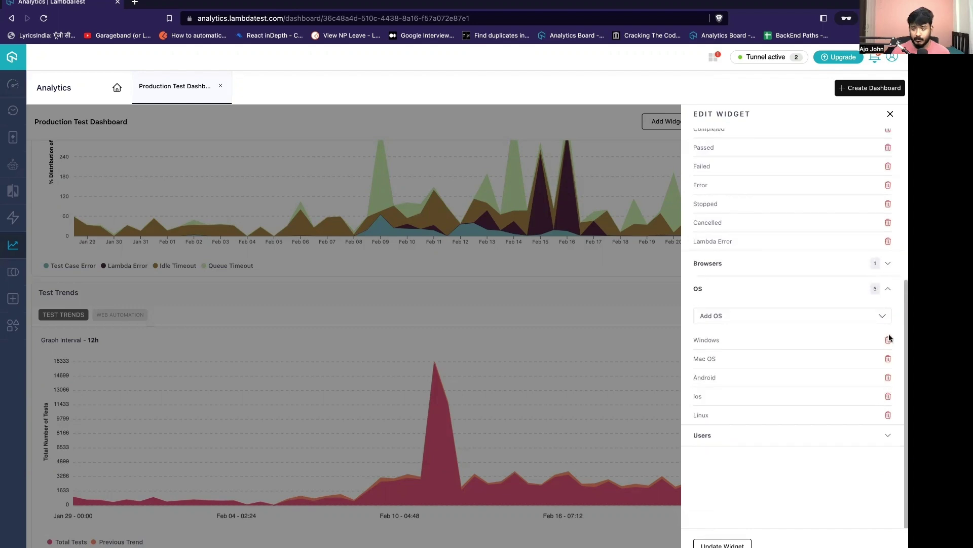
{"action": "left_click", "coordinate": [889, 342]}
{"action": "left_click", "coordinate": [889, 379]}
{"action": "left_click", "coordinate": [889, 400]}
{"action": "left_click", "coordinate": [889, 400]}
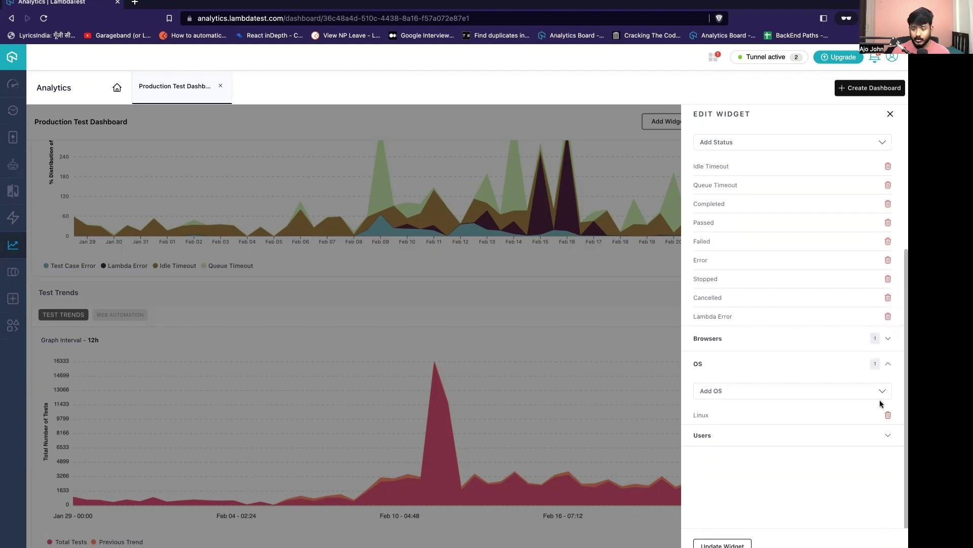
{"action": "left_click", "coordinate": [888, 415]}
Add Mac OS back as the widget's only OS filter.
{"action": "left_click", "coordinate": [883, 409]}
{"action": "scroll", "coordinate": [764, 478], "scroll_direction": "down", "scroll_amount": 3}
{"action": "left_click", "coordinate": [725, 476]}
{"action": "left_click", "coordinate": [798, 538]}
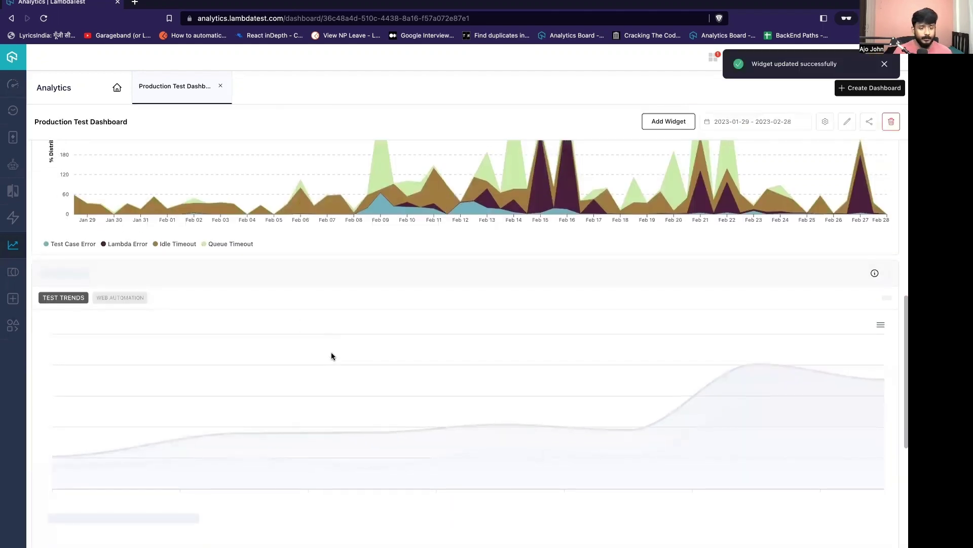
Scroll to compare the Chrome and Macos chart, peaking near 812, with the original's 16333.
{"action": "scroll", "coordinate": [330, 353], "scroll_direction": "down", "scroll_amount": 3}
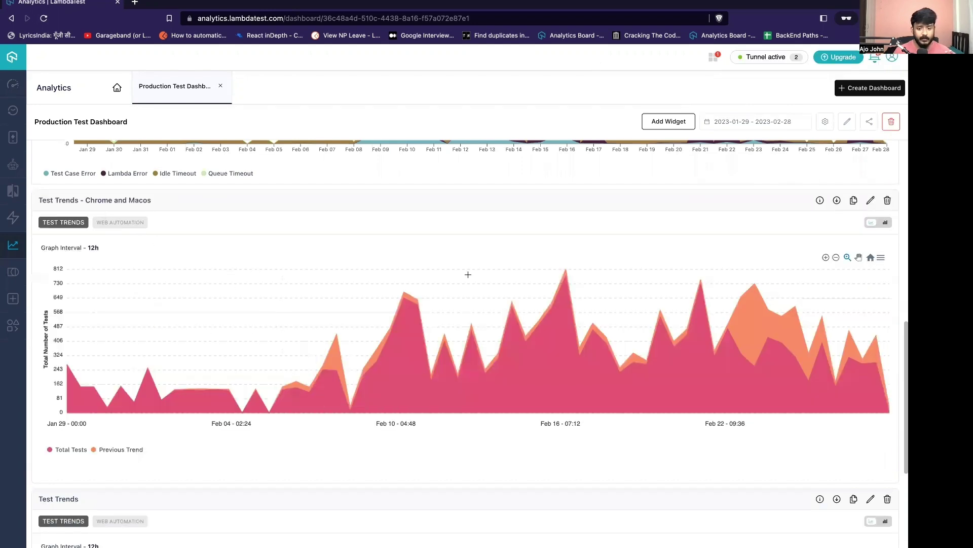
{"action": "scroll", "coordinate": [195, 239], "scroll_direction": "down", "scroll_amount": 2}
{"action": "scroll", "coordinate": [194, 238], "scroll_direction": "up", "scroll_amount": 1}
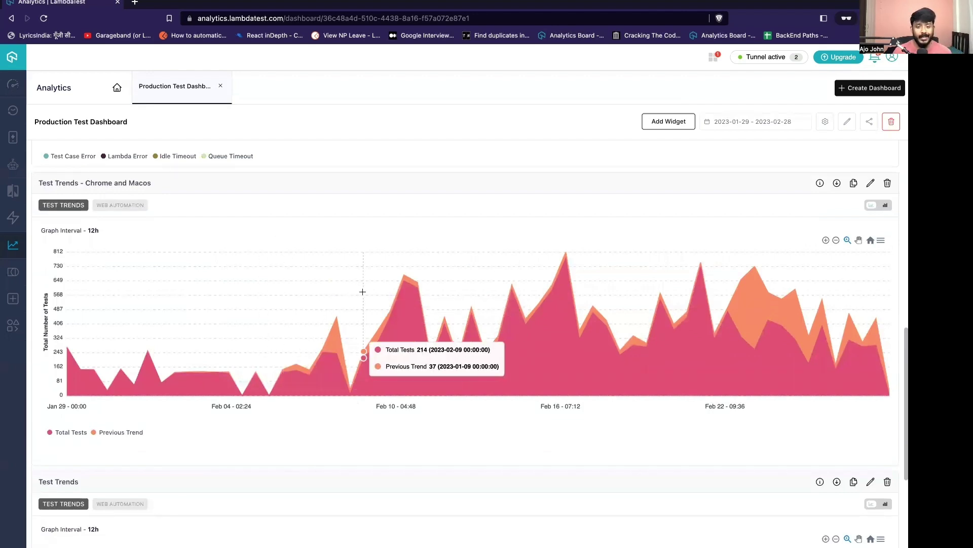
{"action": "scroll", "coordinate": [525, 330], "scroll_direction": "down", "scroll_amount": 5}
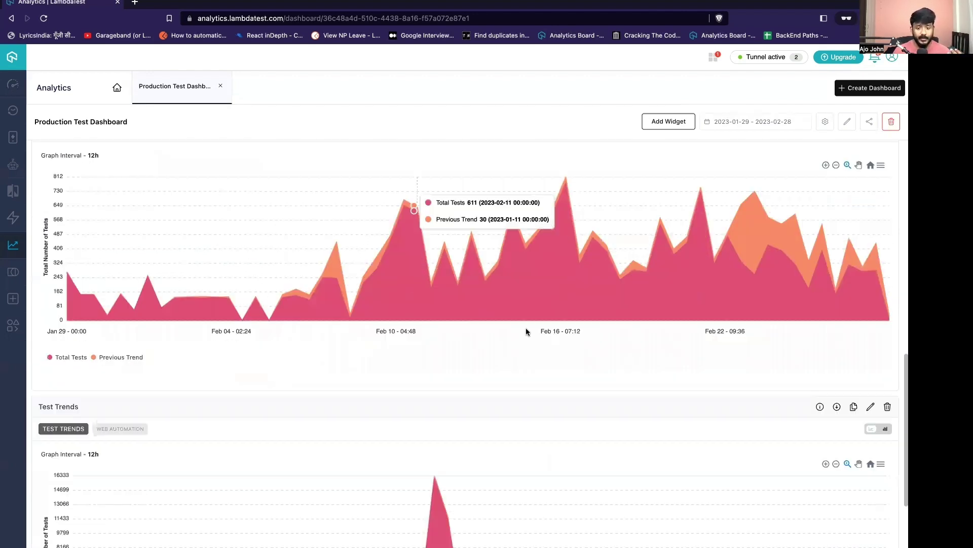
{"action": "scroll", "coordinate": [525, 332], "scroll_direction": "up", "scroll_amount": 1}
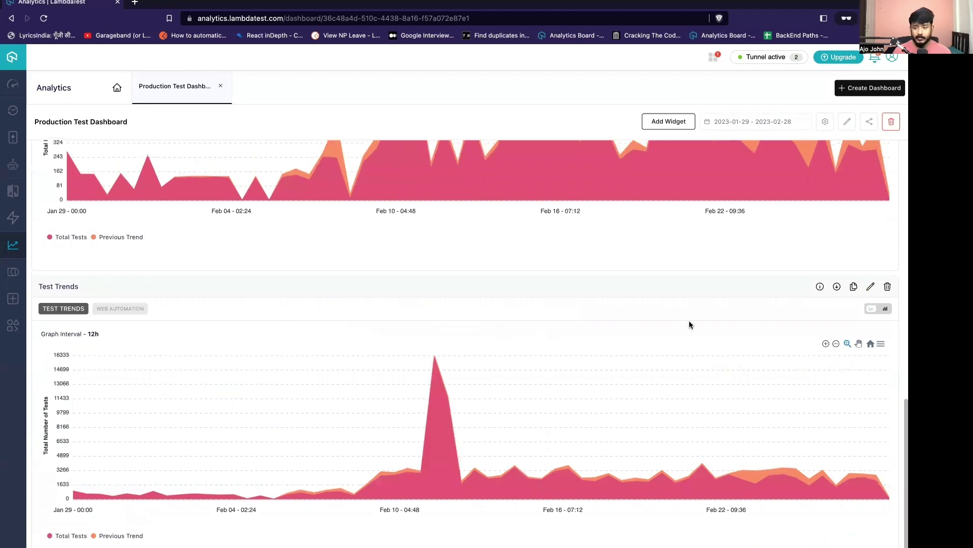
Append ' - Chrome and Windows' to the original Test Trends widget's name.
{"action": "left_click", "coordinate": [872, 277]}
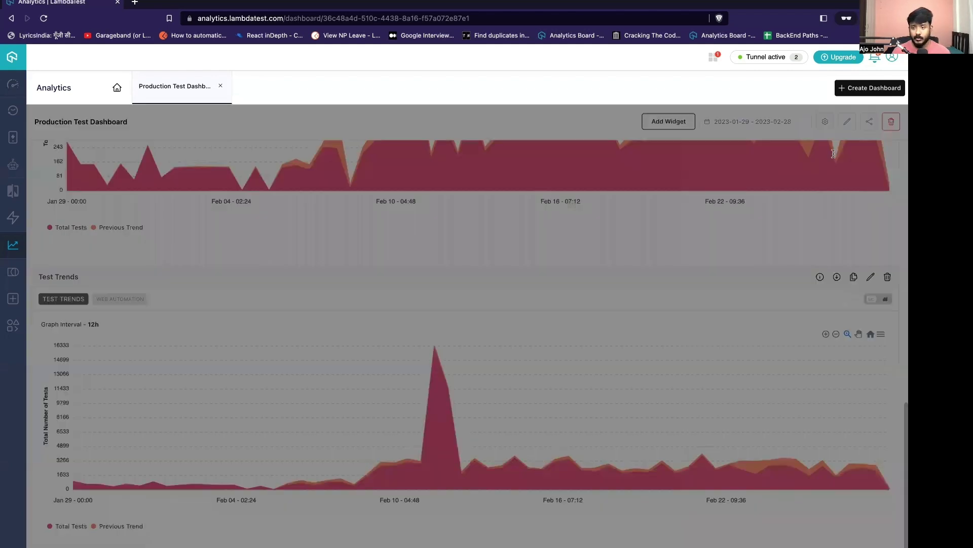
{"action": "type", "text": "- Chrom"}
{"action": "type", "text": "e and Widn"}
{"action": "type", "text": "ndo"}
{"action": "scroll", "coordinate": [889, 391], "scroll_direction": "down", "scroll_amount": 4}
{"action": "left_click", "coordinate": [889, 412]}
{"action": "scroll", "coordinate": [891, 405], "scroll_direction": "down", "scroll_amount": 2}
Remove Windows, Mac OS, Android, Linux, Ios, Roku and FireOS, then add Windows as the only OS.
{"action": "left_click", "coordinate": [888, 388]}
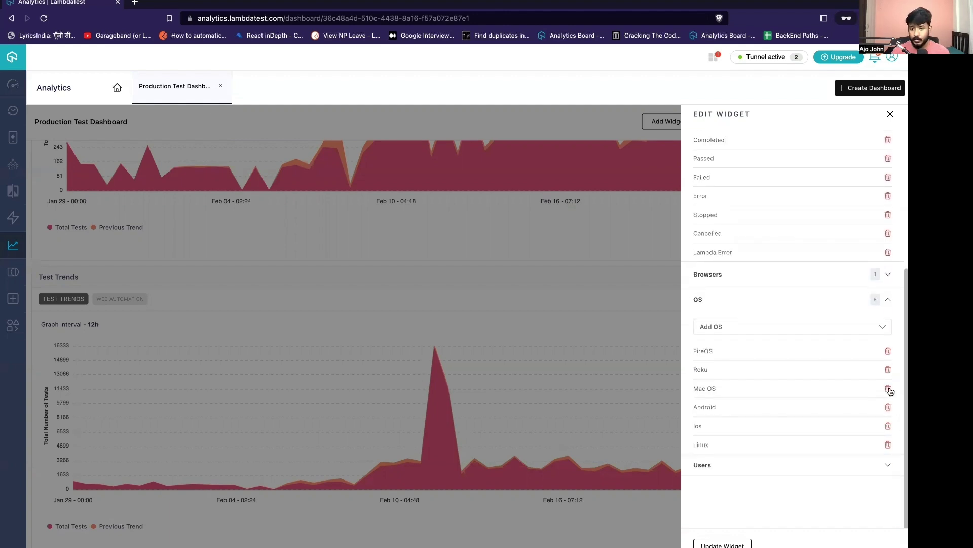
{"action": "left_click", "coordinate": [888, 388]}
{"action": "left_click", "coordinate": [889, 401]}
{"action": "left_click", "coordinate": [889, 415]}
{"action": "left_click", "coordinate": [889, 415]}
{"action": "left_click", "coordinate": [889, 415]}
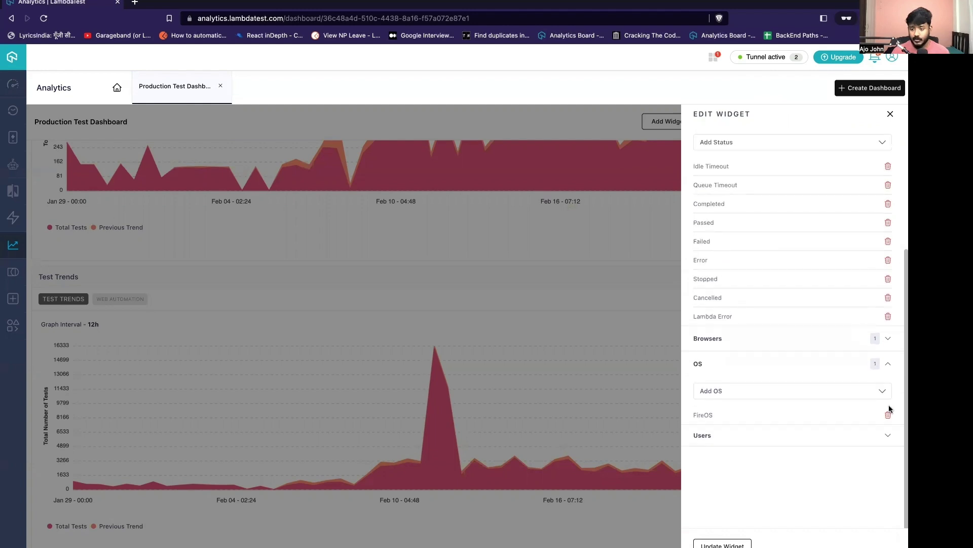
{"action": "left_click", "coordinate": [889, 415]}
{"action": "left_click", "coordinate": [883, 408]}
{"action": "scroll", "coordinate": [728, 490], "scroll_direction": "down", "scroll_amount": 2}
{"action": "left_click", "coordinate": [728, 454]}
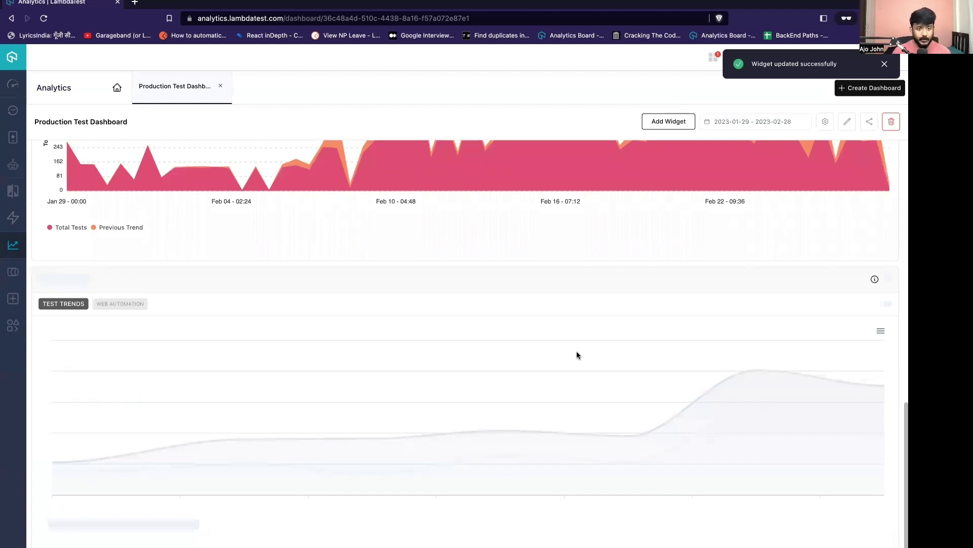
{"action": "scroll", "coordinate": [611, 333], "scroll_direction": "down", "scroll_amount": 1}
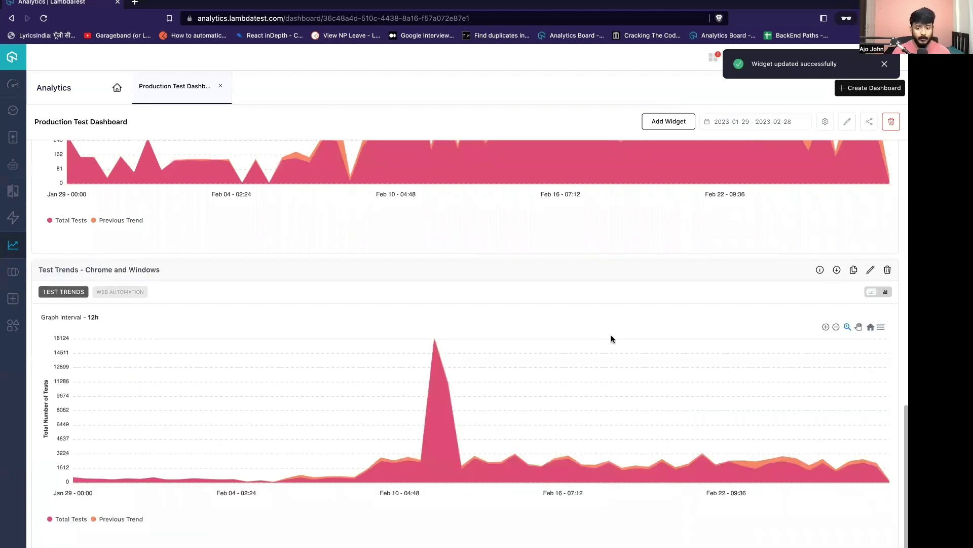
{"action": "scroll", "coordinate": [607, 361], "scroll_direction": "up", "scroll_amount": 5}
{"action": "scroll", "coordinate": [609, 354], "scroll_direction": "down", "scroll_amount": 3}
{"action": "scroll", "coordinate": [588, 315], "scroll_direction": "down", "scroll_amount": 2}
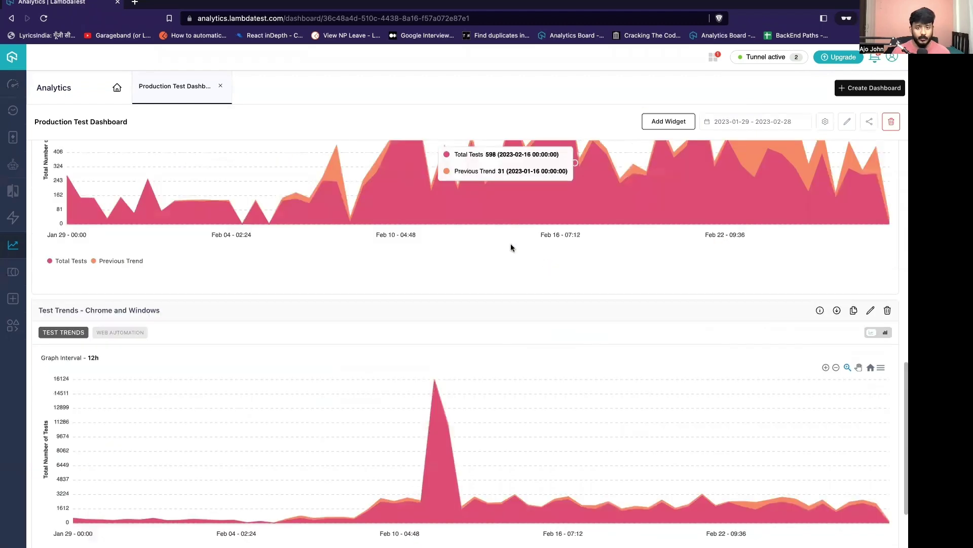
{"action": "scroll", "coordinate": [355, 244], "scroll_direction": "up", "scroll_amount": 1}
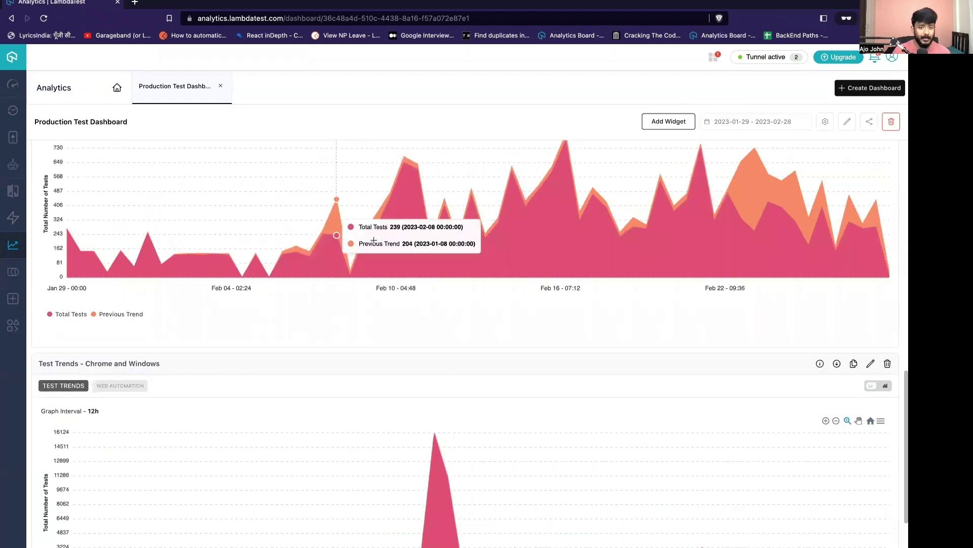
{"action": "scroll", "coordinate": [415, 274], "scroll_direction": "down", "scroll_amount": 2}
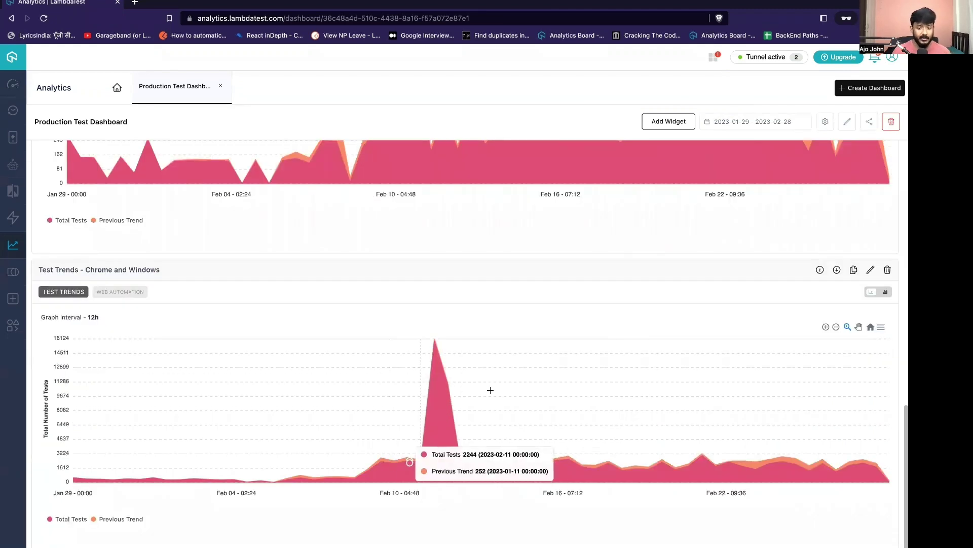
{"action": "scroll", "coordinate": [520, 379], "scroll_direction": "up", "scroll_amount": 2}
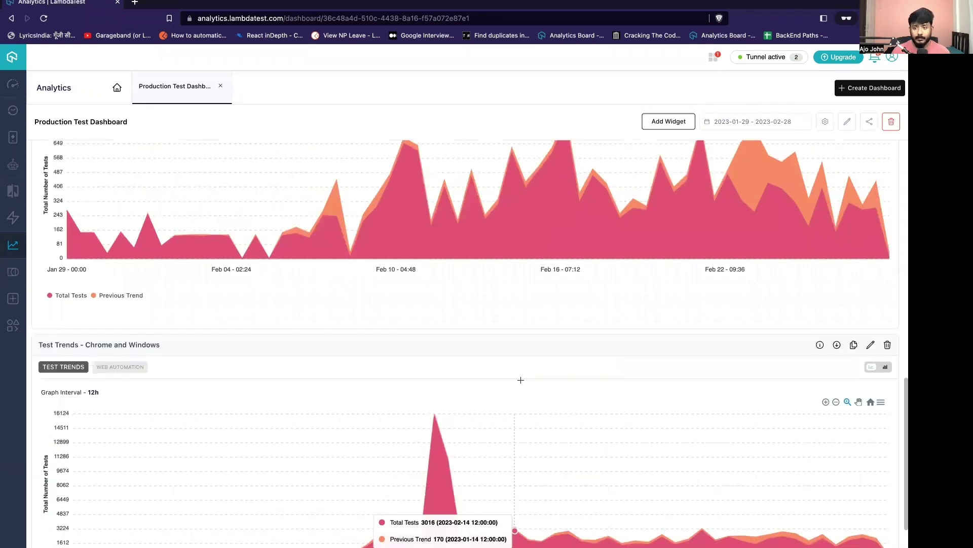
{"action": "scroll", "coordinate": [520, 382], "scroll_direction": "up", "scroll_amount": 2}
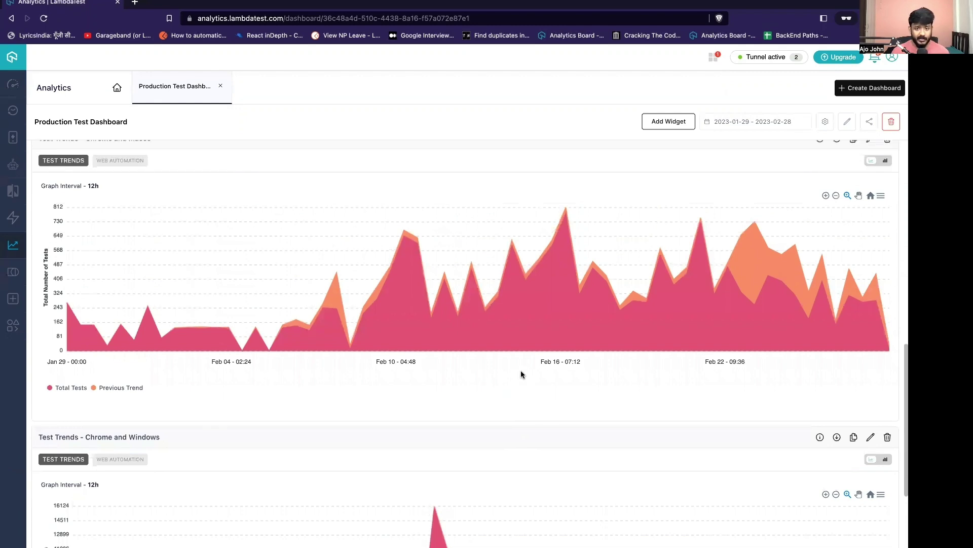
{"action": "scroll", "coordinate": [521, 377], "scroll_direction": "down", "scroll_amount": 4}
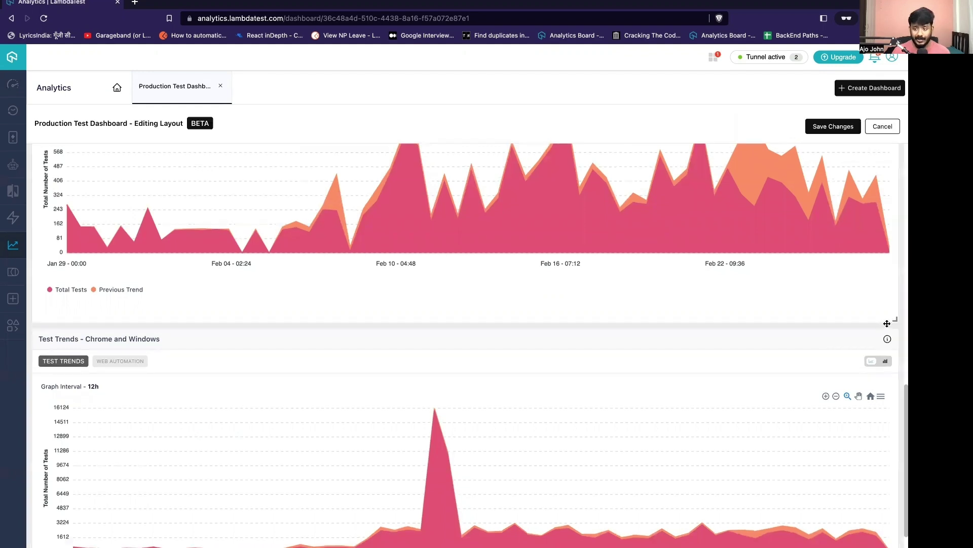
Shrink the Chrome and Macos trend chart to half width in Edit Layout.
{"action": "left_click_drag", "start_coordinate": [769, 317], "coordinate": [384, 311]}
{"action": "scroll", "coordinate": [558, 319], "scroll_direction": "down", "scroll_amount": 3}
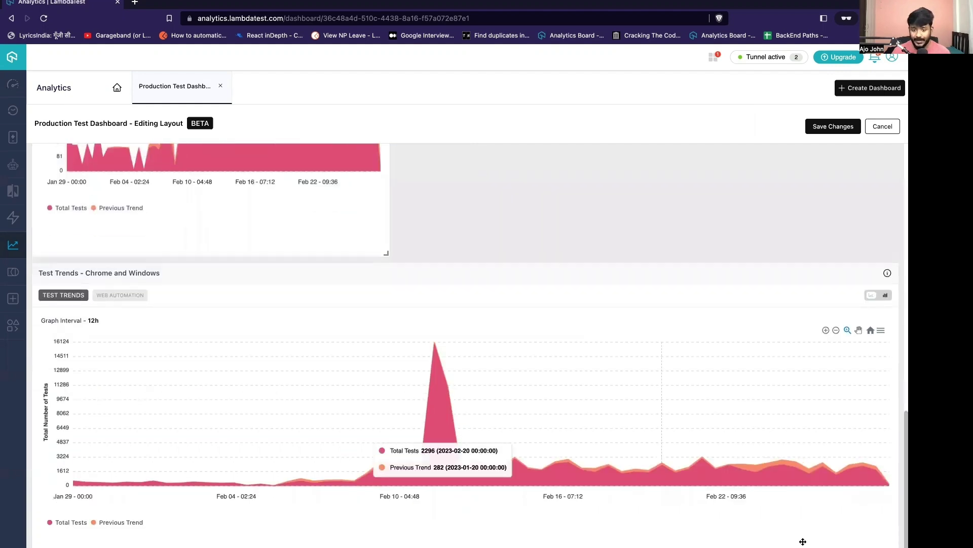
{"action": "left_click_drag", "start_coordinate": [803, 541], "coordinate": [554, 447]}
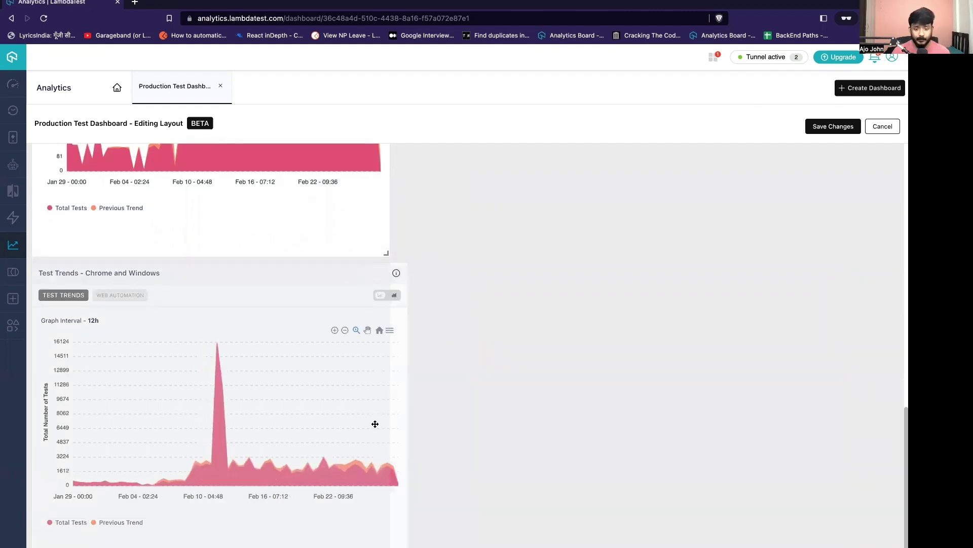
{"action": "scroll", "coordinate": [644, 251], "scroll_direction": "up", "scroll_amount": 3}
Move the Chrome and Windows chart beside Macos, widen it across the row, and save the layout.
{"action": "left_click_drag", "start_coordinate": [644, 251], "coordinate": [657, 395]}
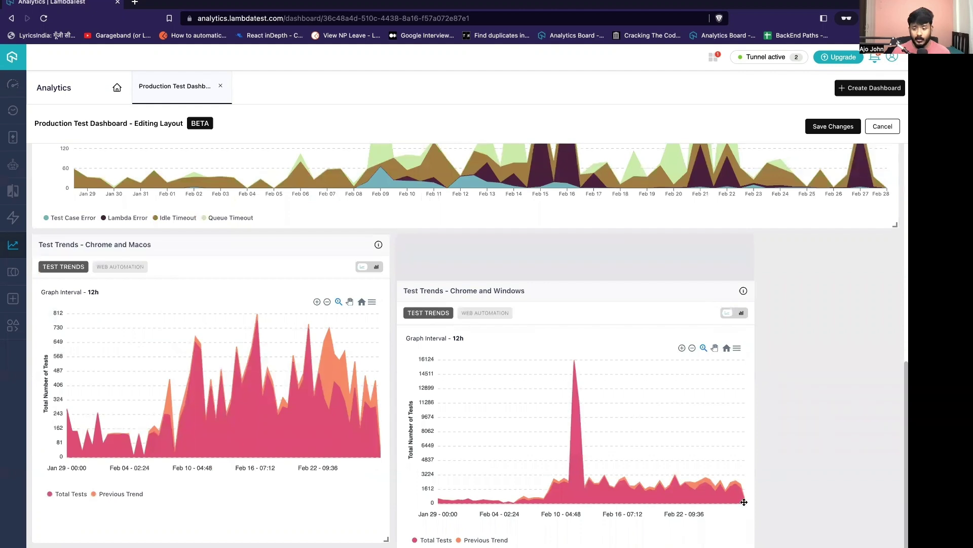
{"action": "left_click_drag", "start_coordinate": [744, 502], "coordinate": [725, 504]}
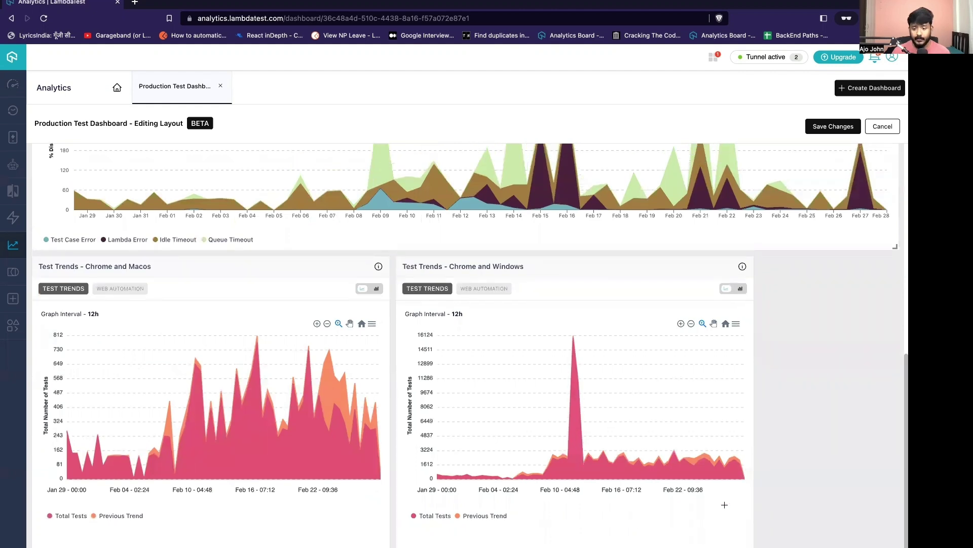
{"action": "scroll", "coordinate": [724, 504], "scroll_direction": "up", "scroll_amount": 2}
{"action": "scroll", "coordinate": [733, 505], "scroll_direction": "up", "scroll_amount": 1}
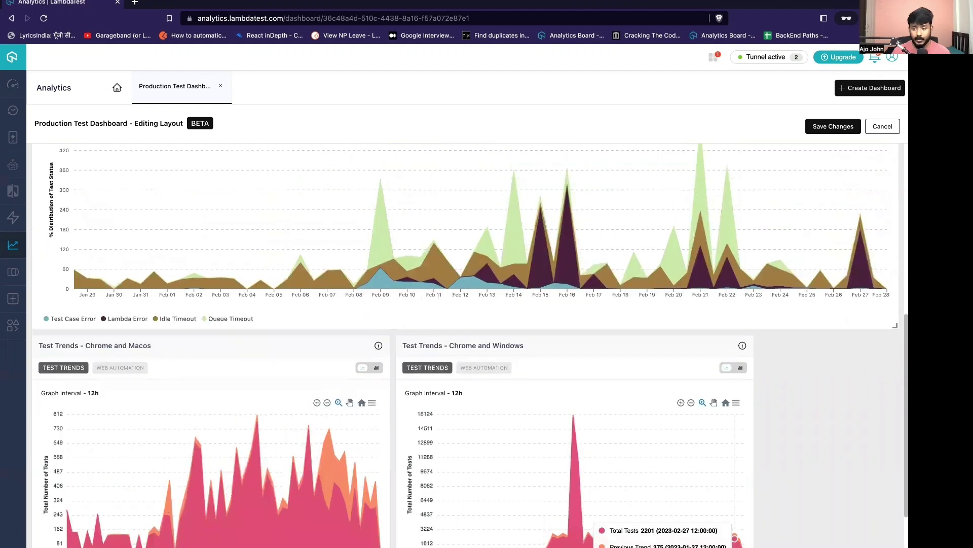
{"action": "scroll", "coordinate": [878, 543], "scroll_direction": "down", "scroll_amount": 3}
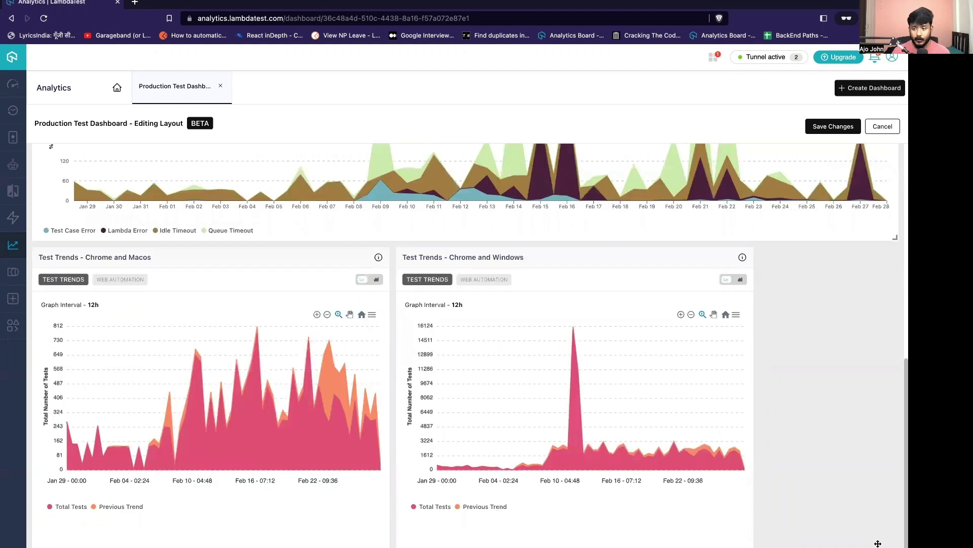
{"action": "left_click_drag", "start_coordinate": [564, 406], "coordinate": [421, 356]}
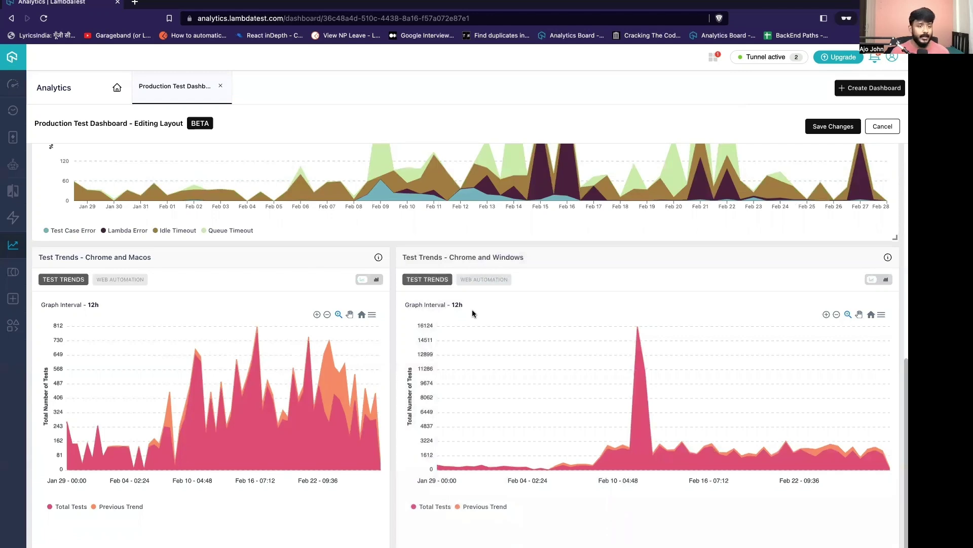
{"action": "left_click", "coordinate": [833, 126]}
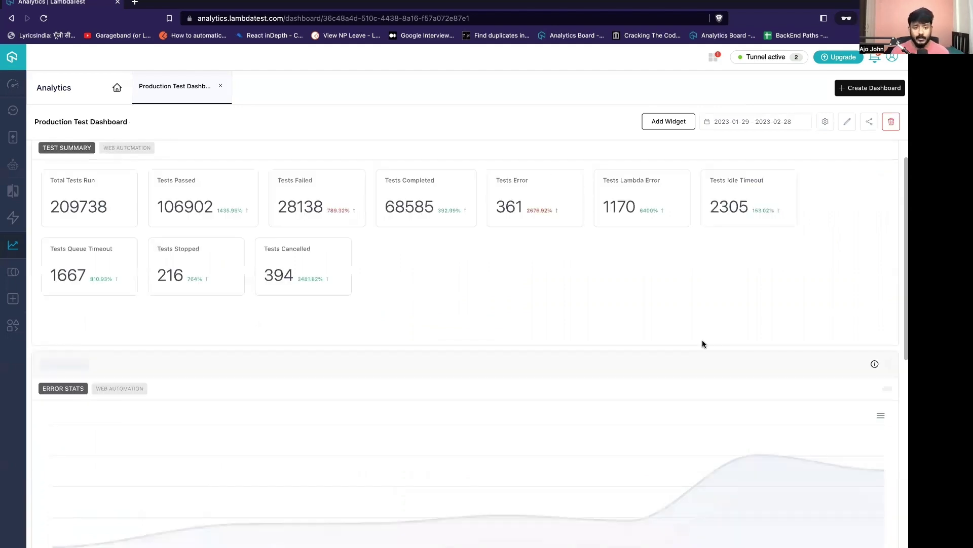
{"action": "scroll", "coordinate": [703, 344], "scroll_direction": "down", "scroll_amount": 3}
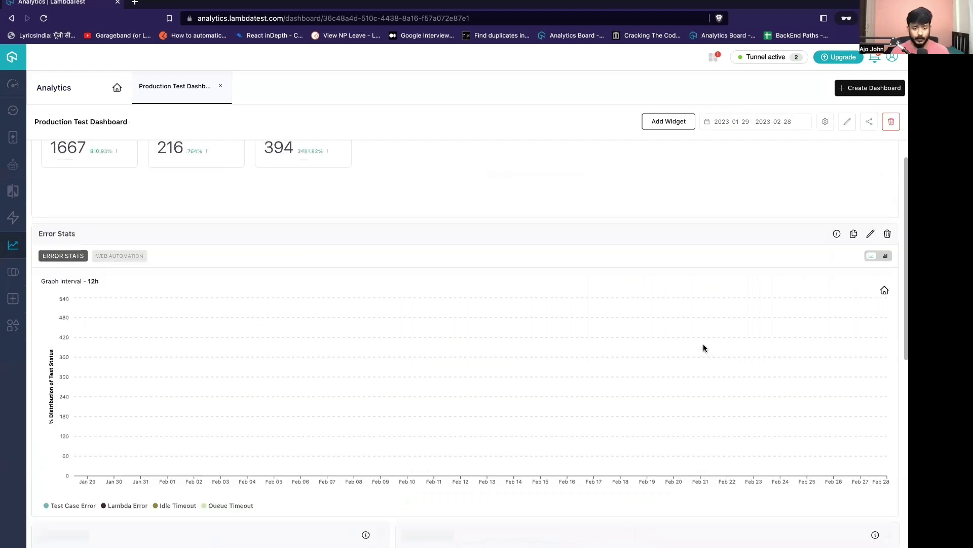
{"action": "scroll", "coordinate": [704, 347], "scroll_direction": "down", "scroll_amount": 5}
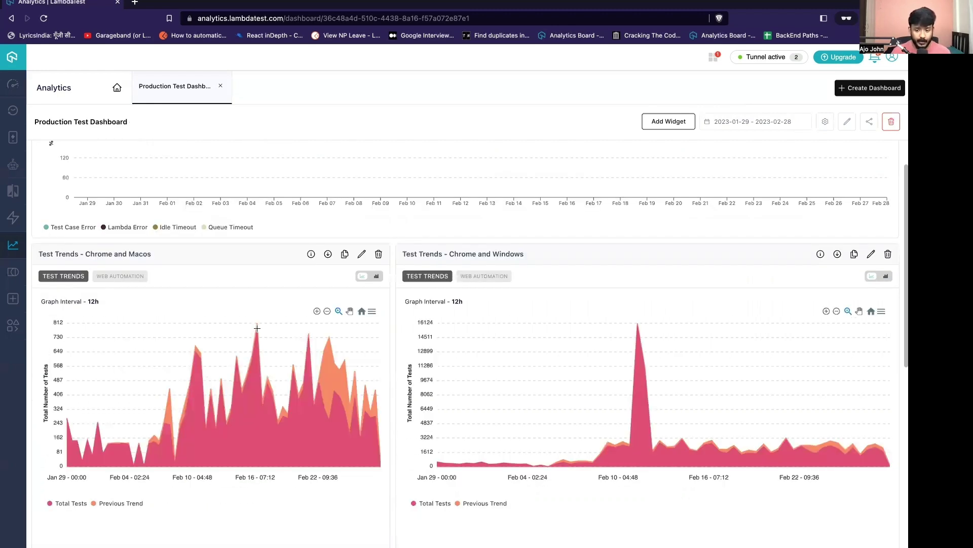
{"action": "mouse_move", "coordinate": [257, 327]}
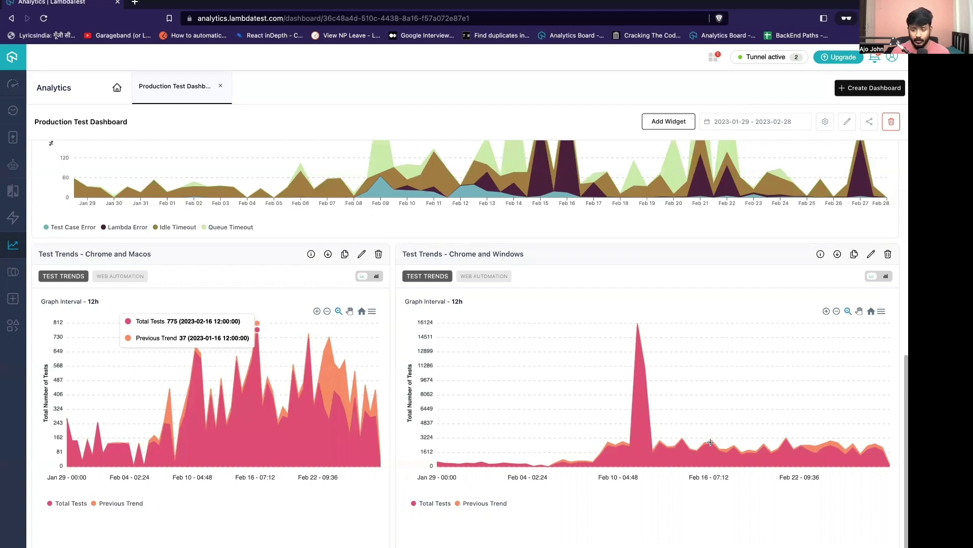
{"action": "mouse_move", "coordinate": [709, 441]}
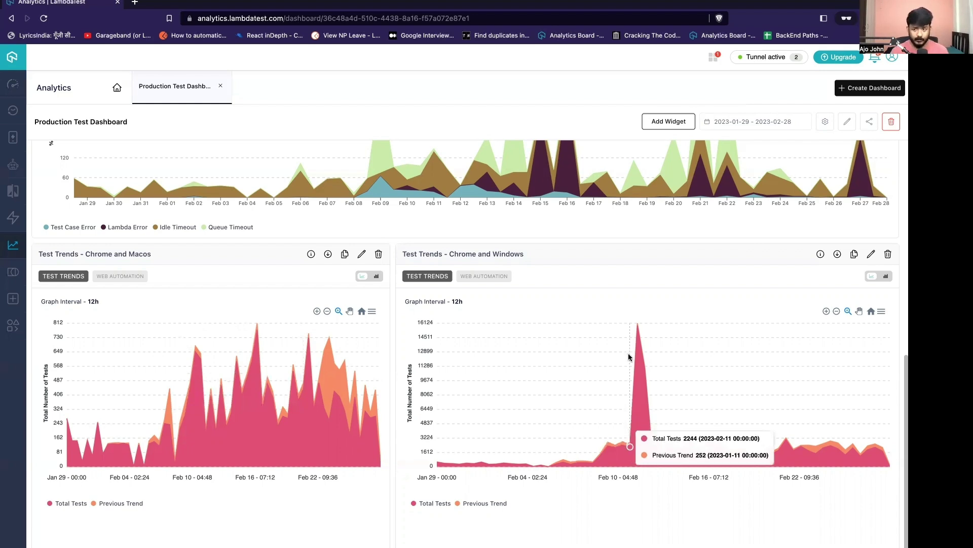
{"action": "scroll", "coordinate": [568, 230], "scroll_direction": "up", "scroll_amount": 6}
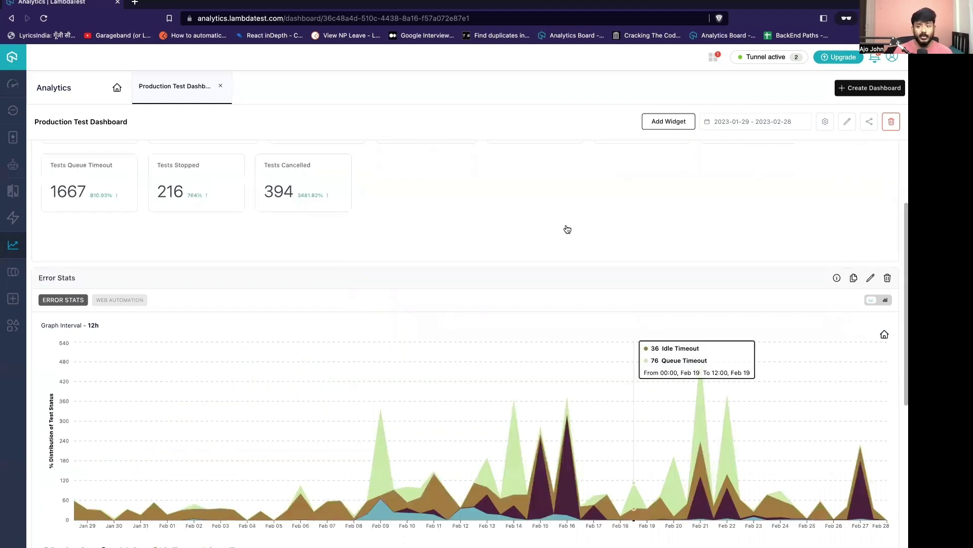
Switch the dashboard's sharing from custom password to 'Allow anyone with the link'.
{"action": "scroll", "coordinate": [567, 229], "scroll_direction": "up", "scroll_amount": 2}
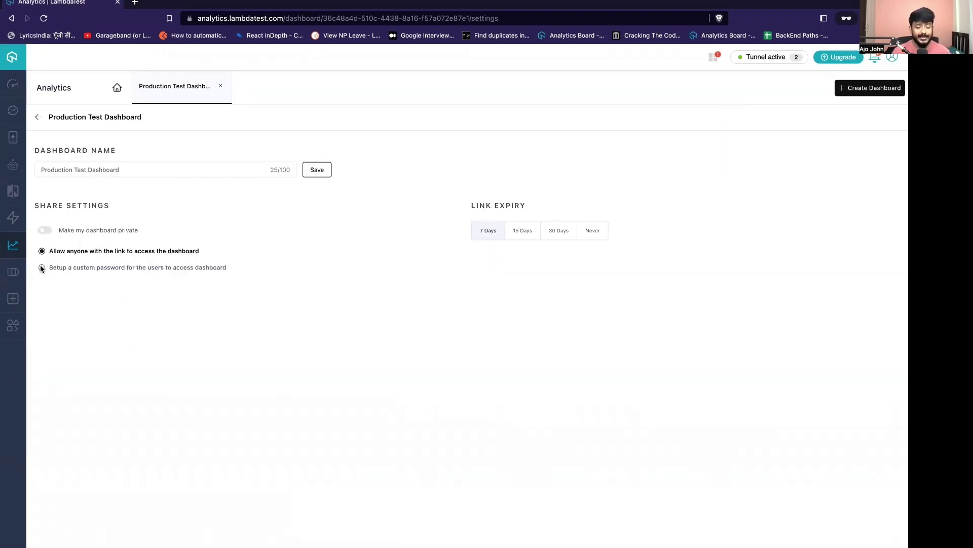
{"action": "left_click", "coordinate": [42, 269]}
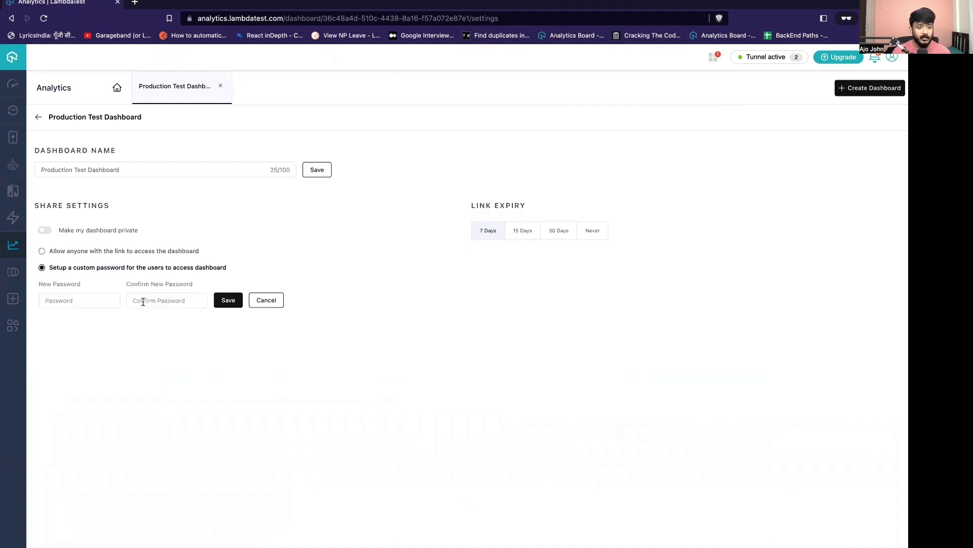
{"action": "left_click", "coordinate": [41, 251]}
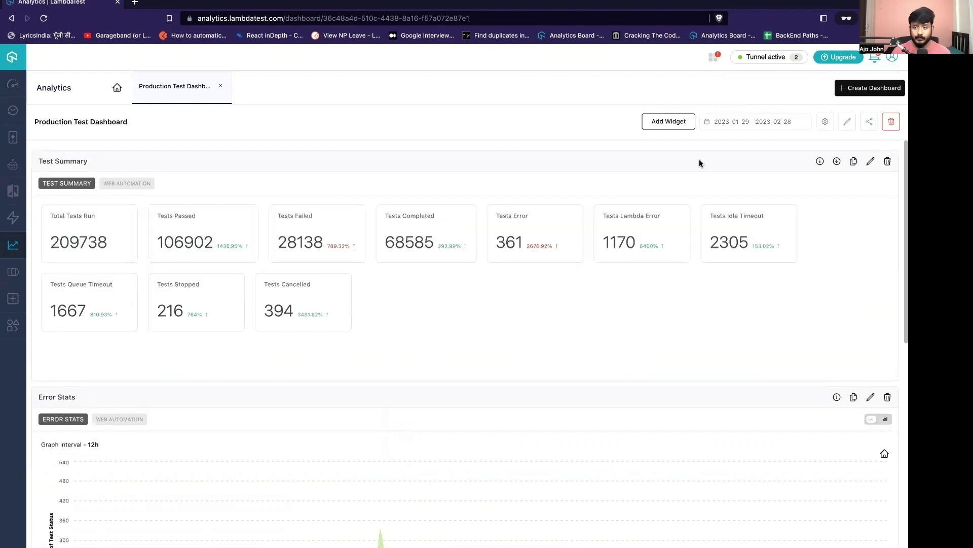
Copy the dashboard's share link and load it in a new Brave private window.
{"action": "left_click", "coordinate": [869, 121]}
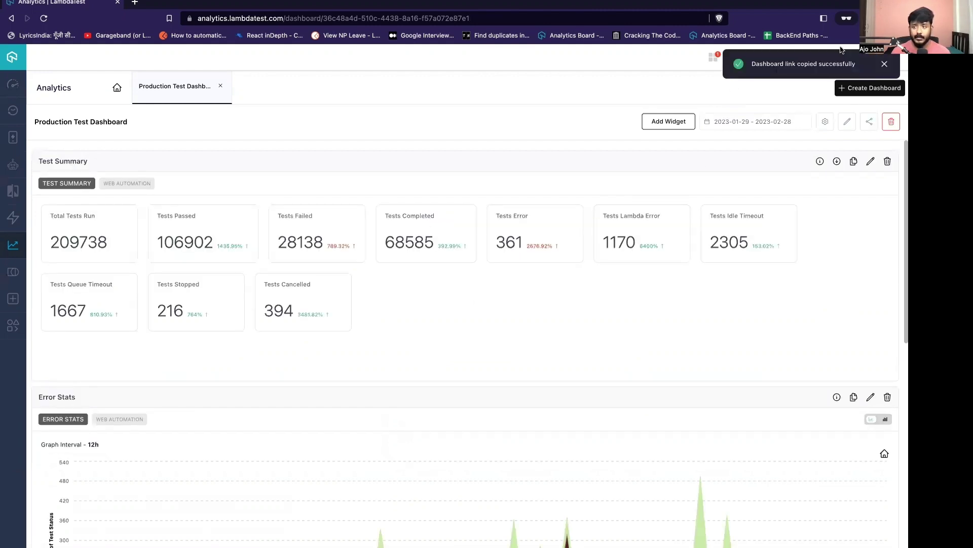
{"action": "left_click", "coordinate": [898, 19]}
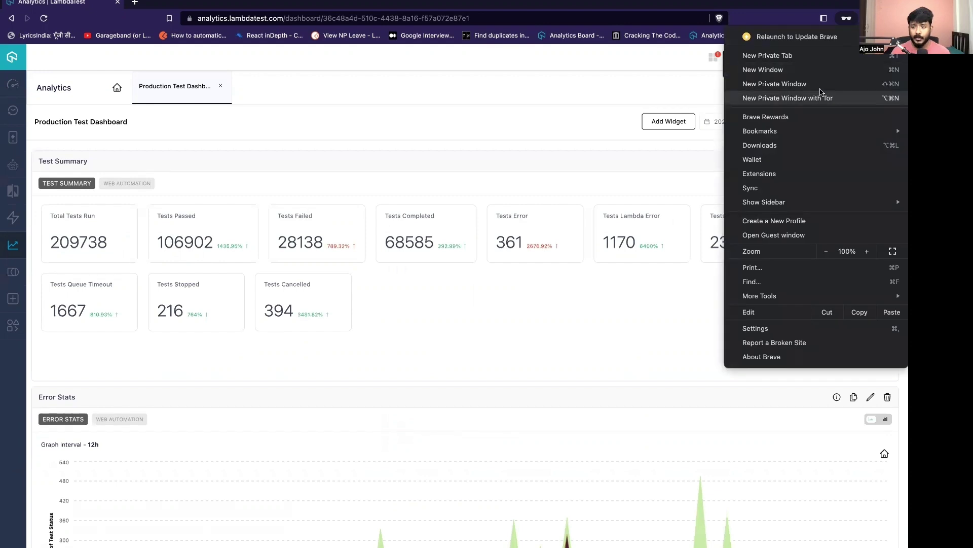
{"action": "left_click", "coordinate": [222, 3]}
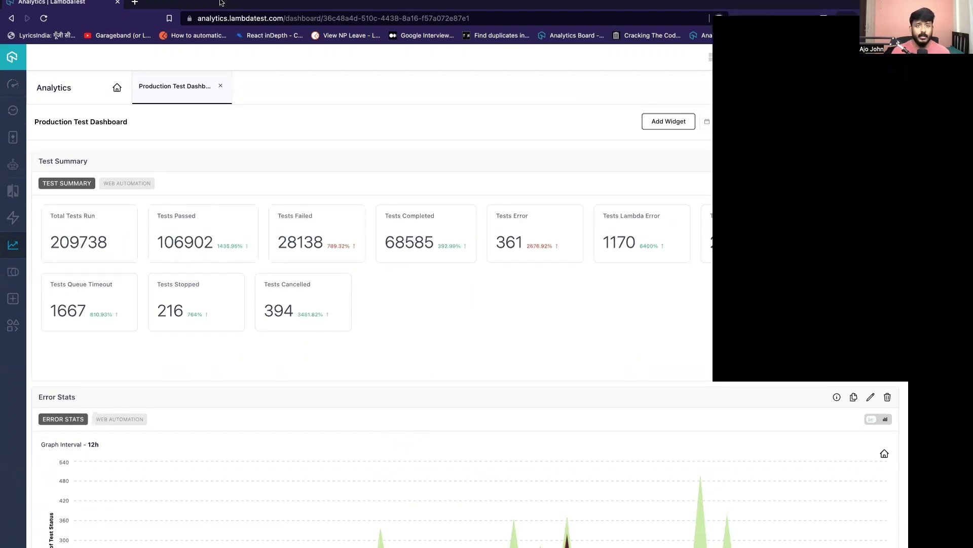
{"action": "key", "text": "super+shift+n"}
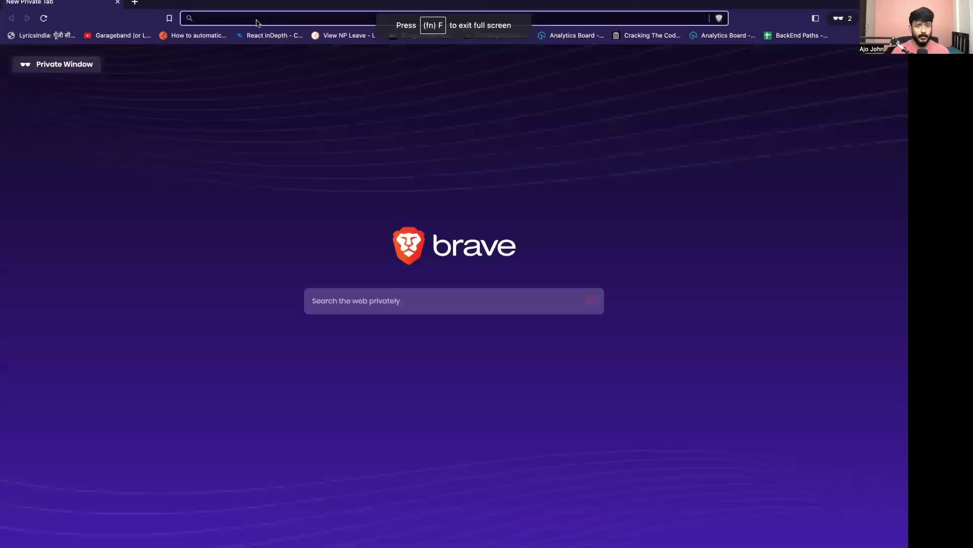
{"action": "key", "text": "Return"}
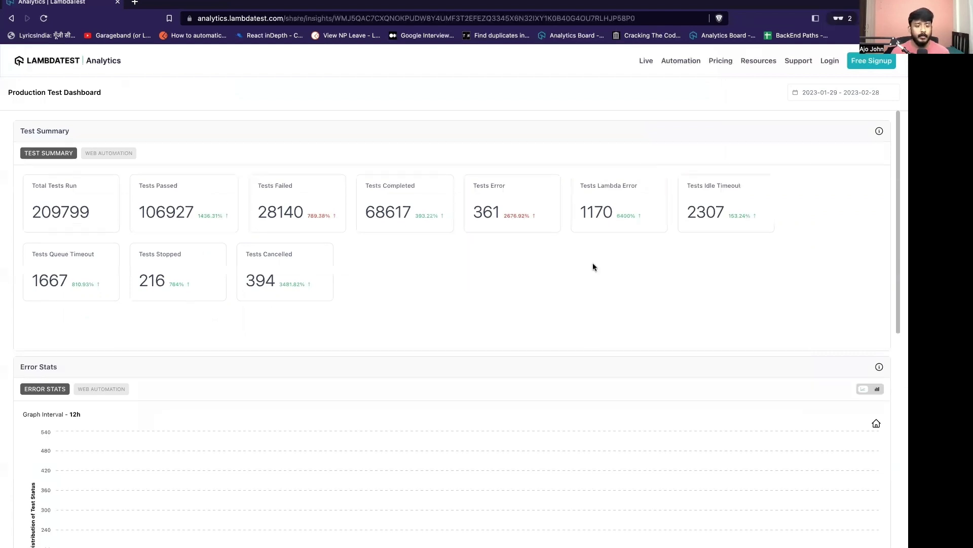
Scroll through the shared dashboard's Test Summary, Error Stats and Test Trends, then back up.
{"action": "scroll", "coordinate": [591, 257], "scroll_direction": "down", "scroll_amount": 3}
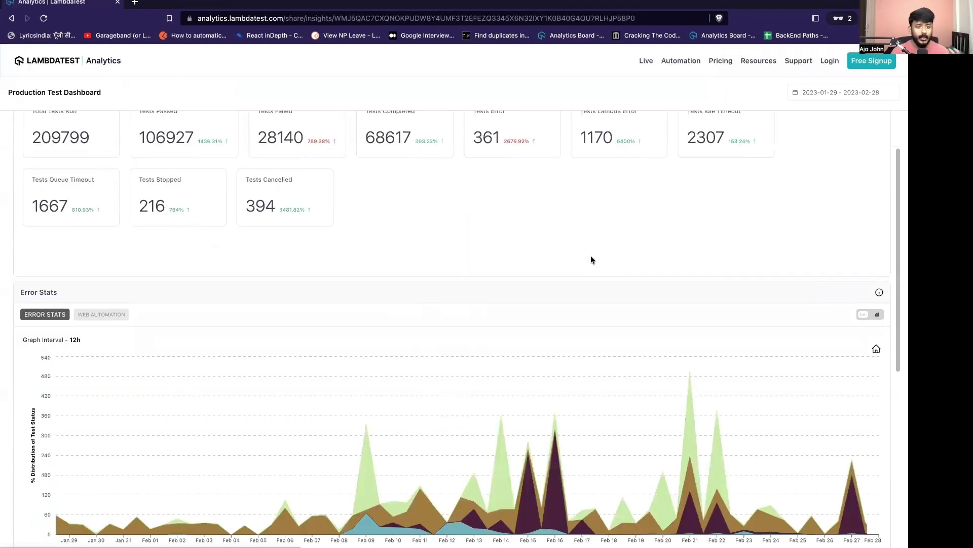
{"action": "scroll", "coordinate": [591, 260], "scroll_direction": "down", "scroll_amount": 3}
{"action": "scroll", "coordinate": [592, 259], "scroll_direction": "down", "scroll_amount": 1}
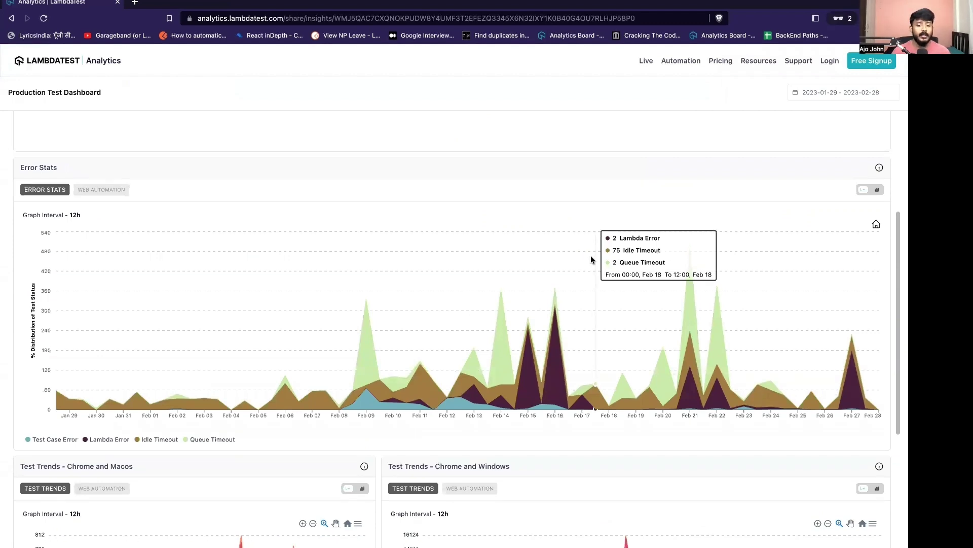
{"action": "scroll", "coordinate": [570, 243], "scroll_direction": "down", "scroll_amount": 3}
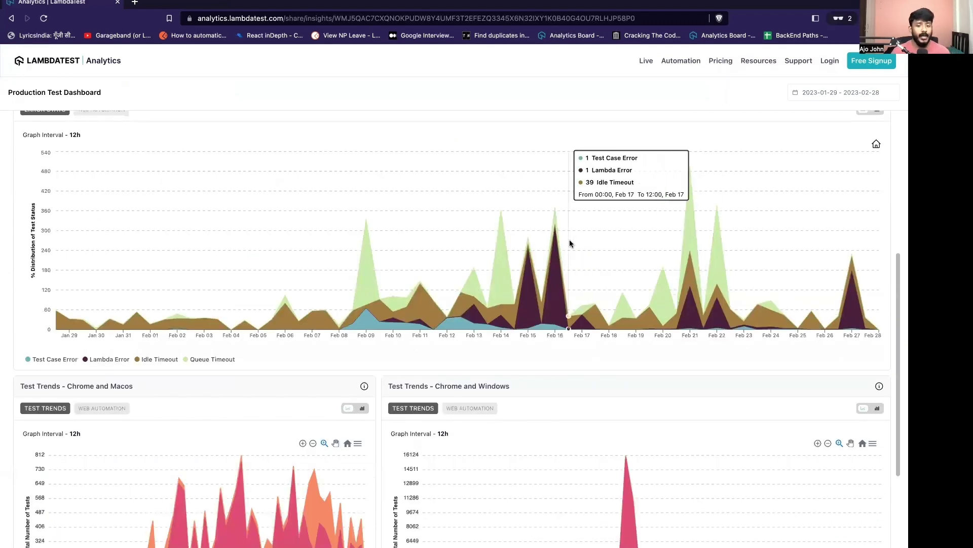
{"action": "scroll", "coordinate": [570, 243], "scroll_direction": "down", "scroll_amount": 3}
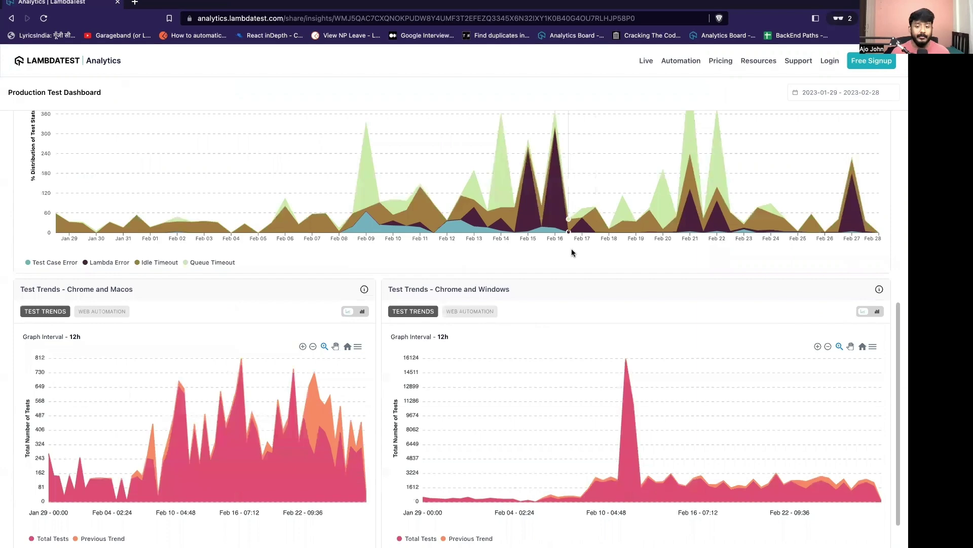
{"action": "scroll", "coordinate": [572, 251], "scroll_direction": "down", "scroll_amount": 2}
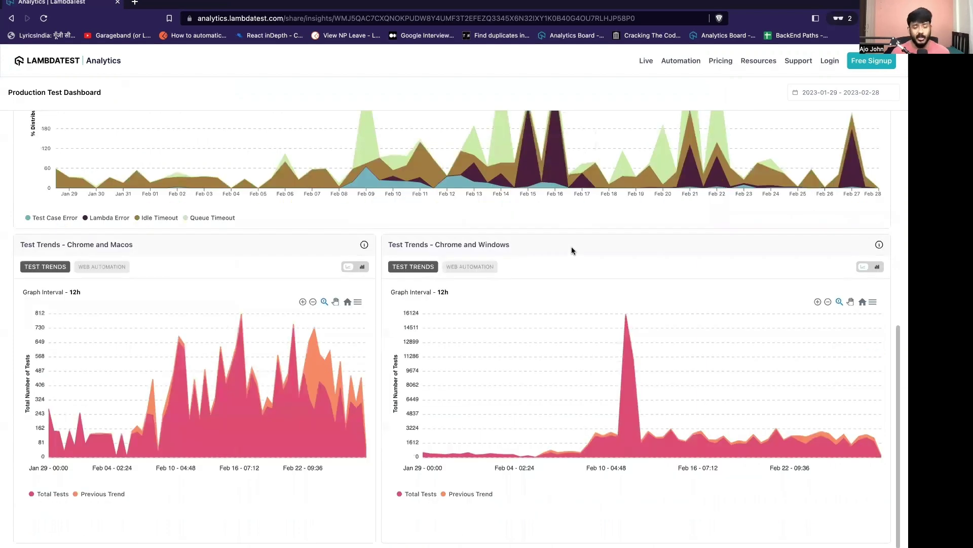
{"action": "scroll", "coordinate": [572, 250], "scroll_direction": "up", "scroll_amount": 5}
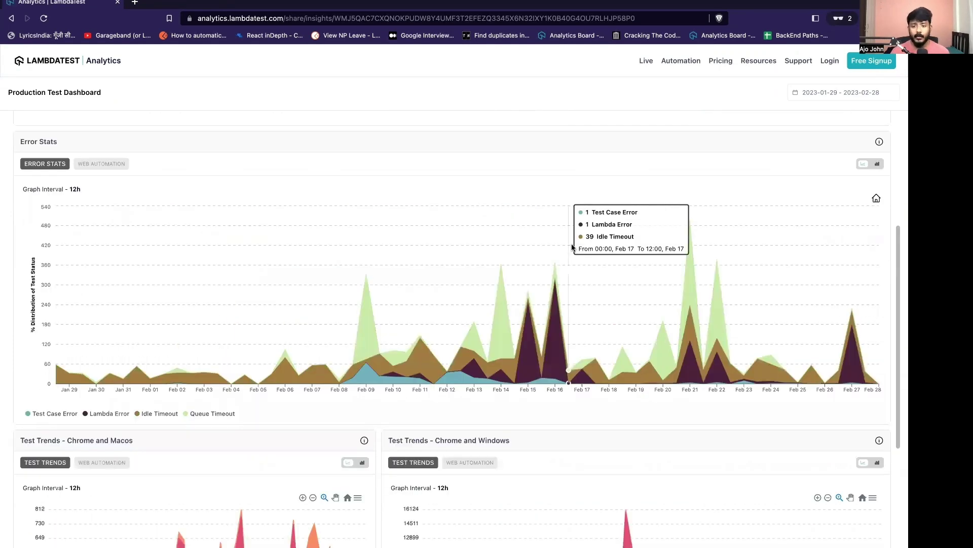
{"action": "scroll", "coordinate": [572, 248], "scroll_direction": "up", "scroll_amount": 5}
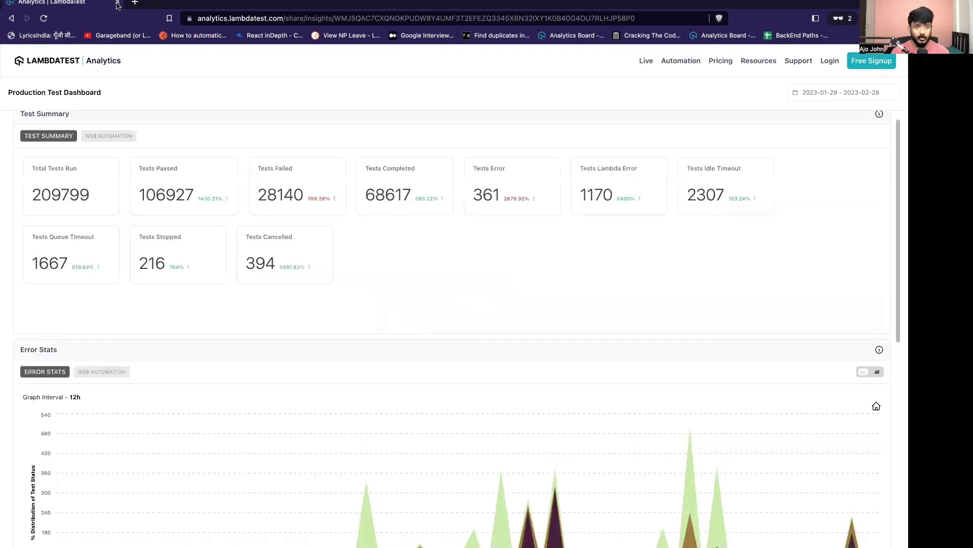
{"action": "scroll", "coordinate": [391, 133], "scroll_direction": "up", "scroll_amount": 1}
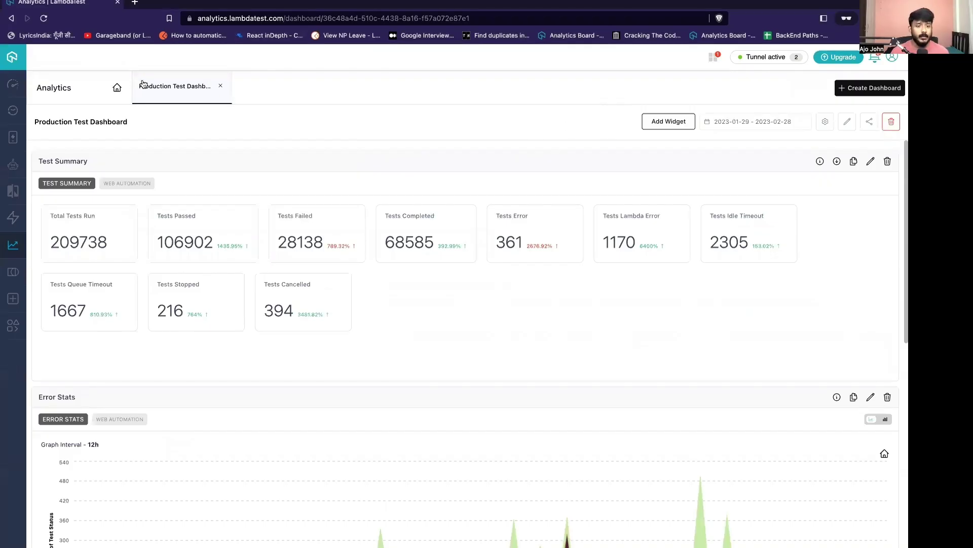
Go to the All Dashboards list via the home icon next to Analytics.
{"action": "left_click", "coordinate": [117, 89]}
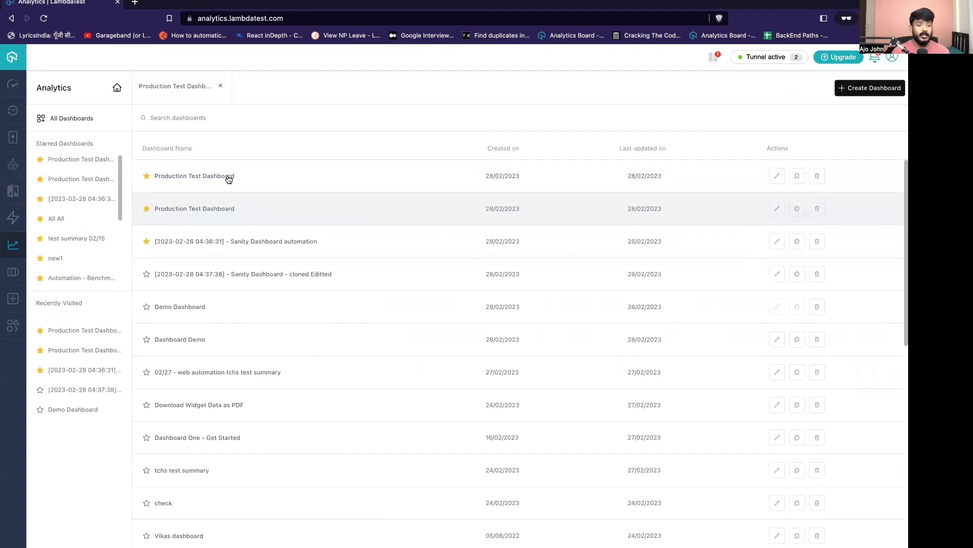
Clone the Production Test Dashboard and rename the top entry to 'Production Test Dashboard Two'.
{"action": "left_click", "coordinate": [797, 178]}
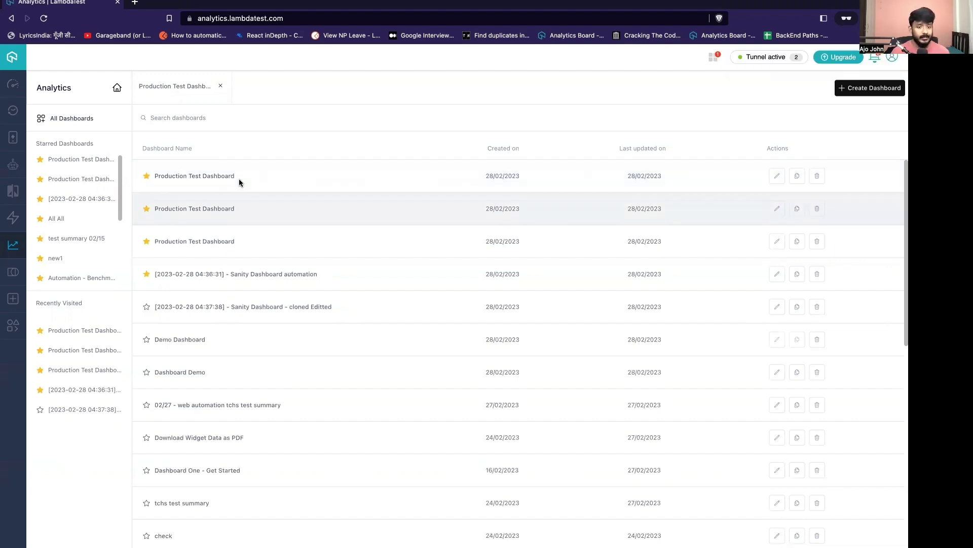
{"action": "double_click", "coordinate": [227, 176]}
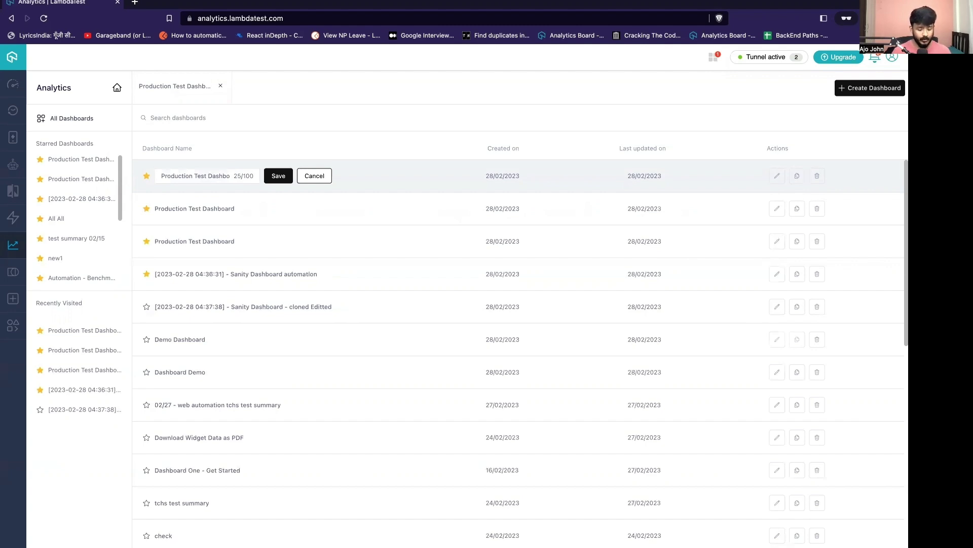
{"action": "key", "text": "super+Right"}
{"action": "type", "text": "Two"}
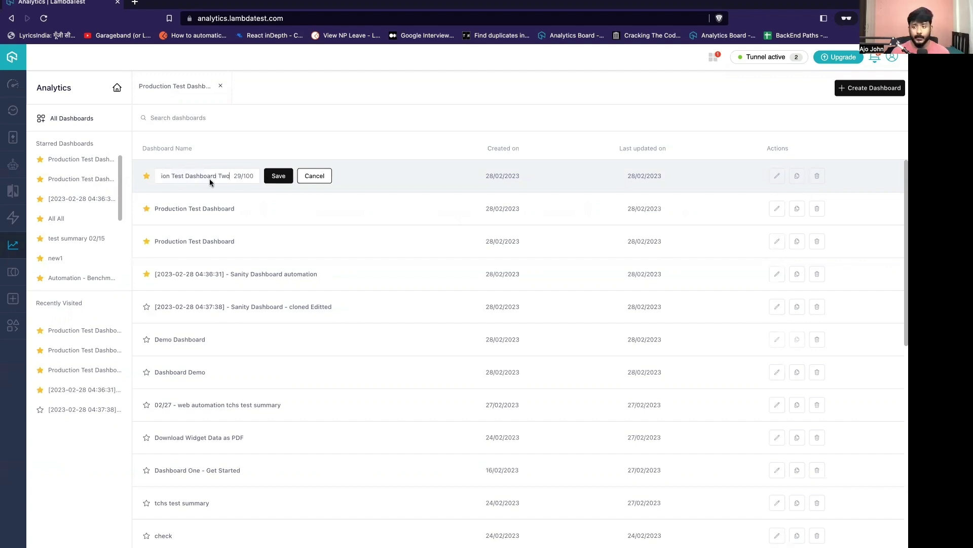
{"action": "key", "text": "Return"}
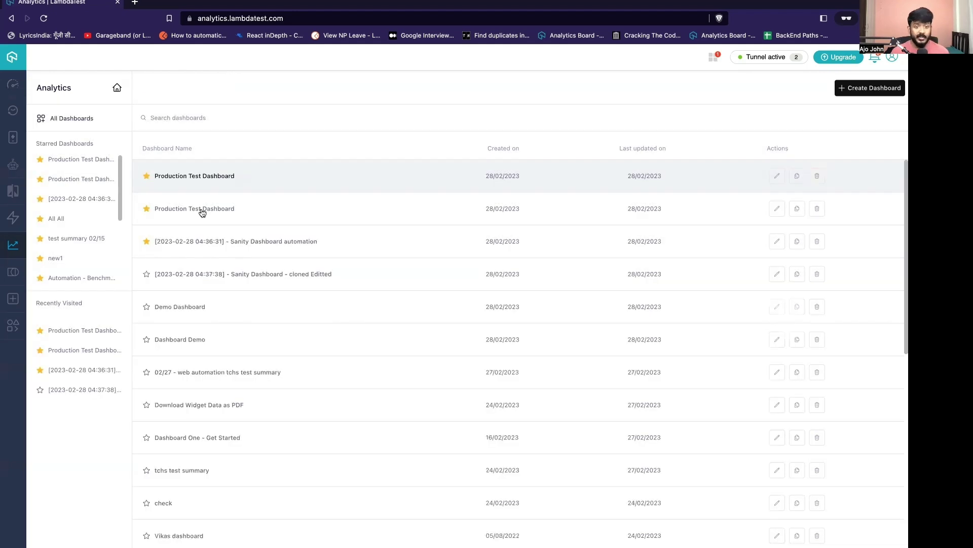
Open the top Production Test Dashboard in the list and scroll down its widgets.
{"action": "left_click", "coordinate": [348, 175]}
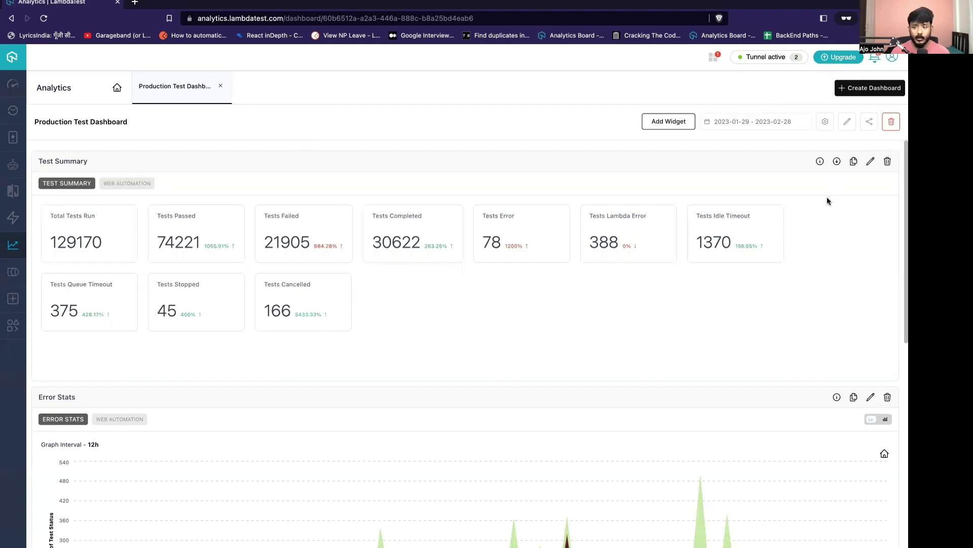
{"action": "scroll", "coordinate": [836, 164], "scroll_direction": "down", "scroll_amount": 1}
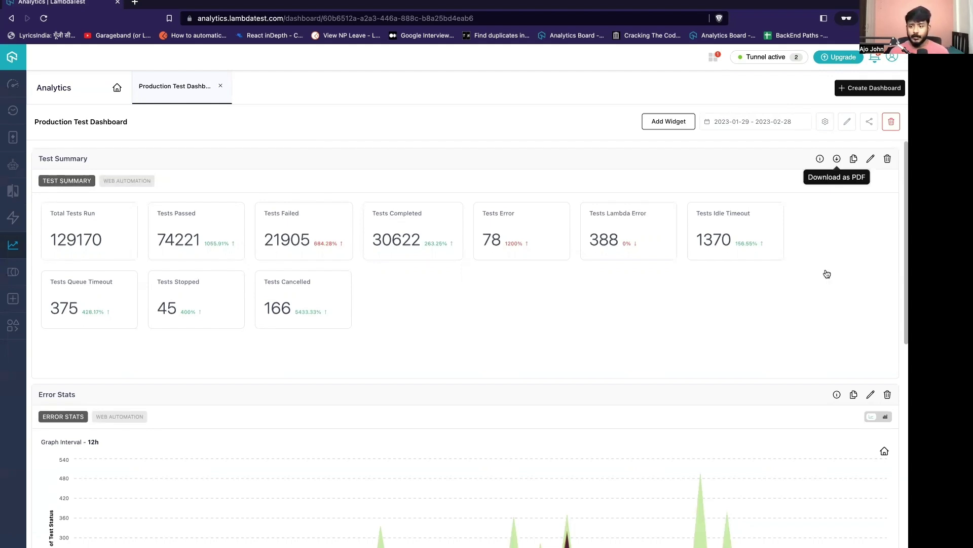
Download the Test Summary widget as a PDF, cancelling the extra Save As dialog.
{"action": "left_click", "coordinate": [836, 160]}
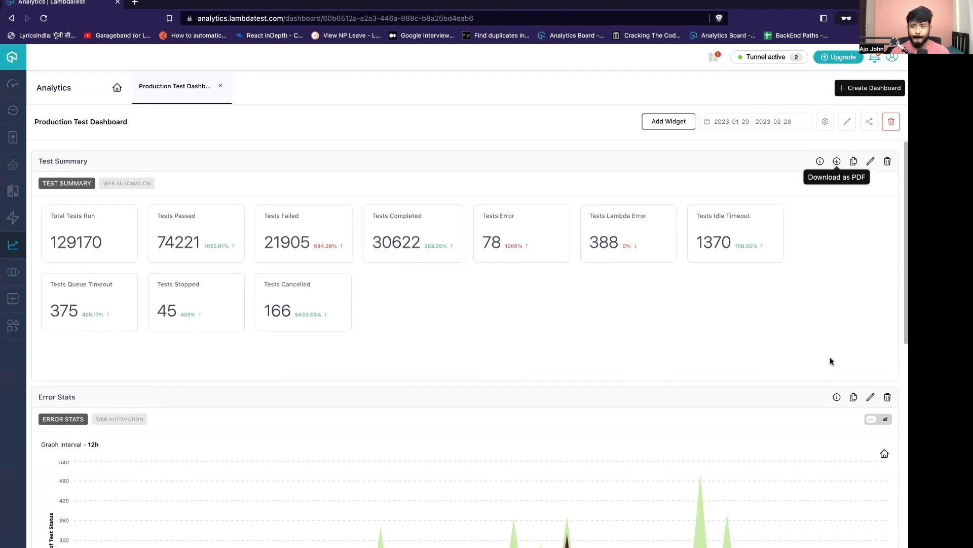
{"action": "left_click", "coordinate": [837, 162]}
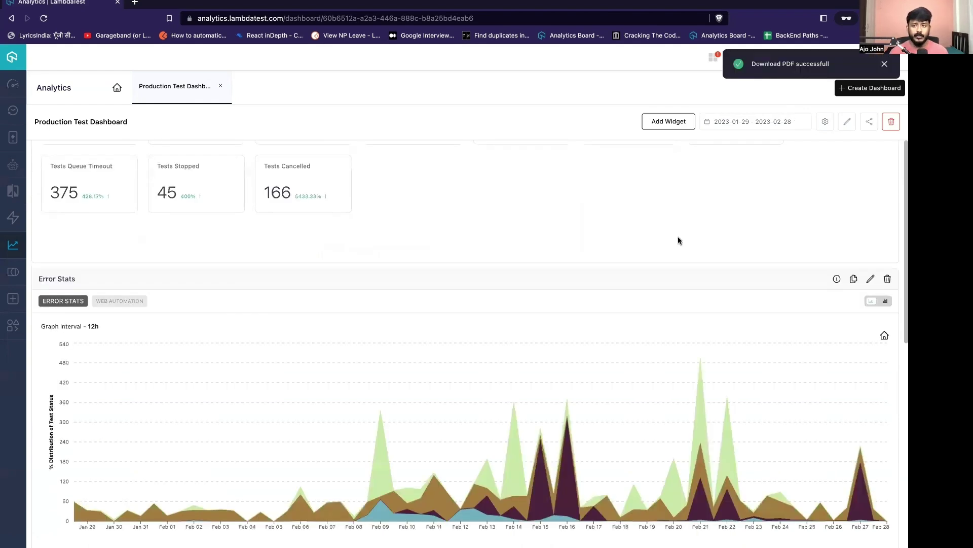
{"action": "scroll", "coordinate": [680, 240], "scroll_direction": "down", "scroll_amount": 5}
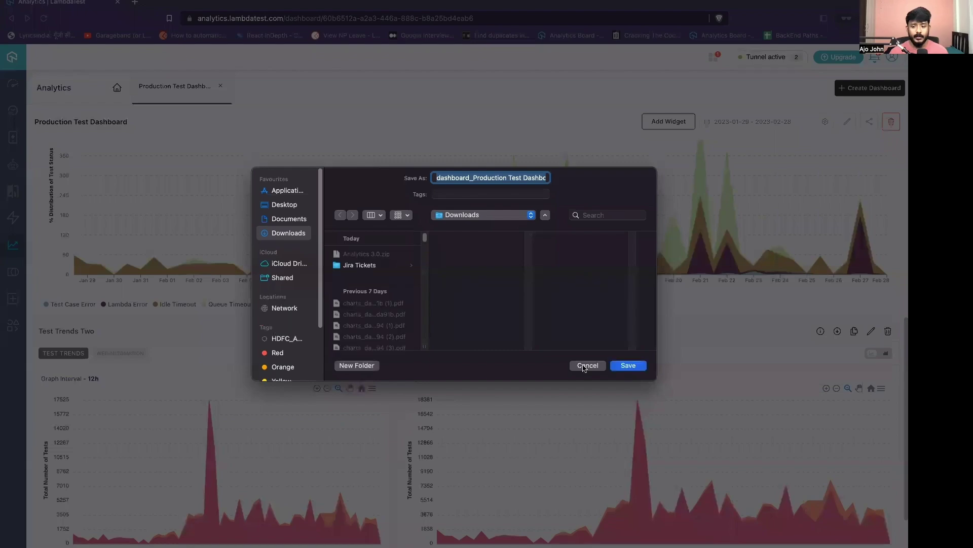
{"action": "left_click", "coordinate": [585, 365]}
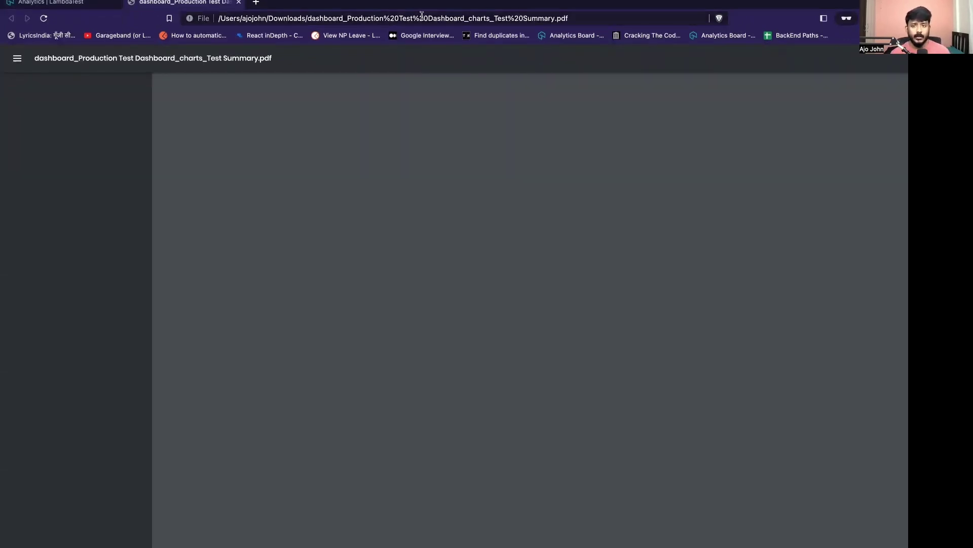
Load the downloaded Test Summary PDF, then return to the Analytics | LambdaTest tab.
{"action": "left_click", "coordinate": [452, 14]}
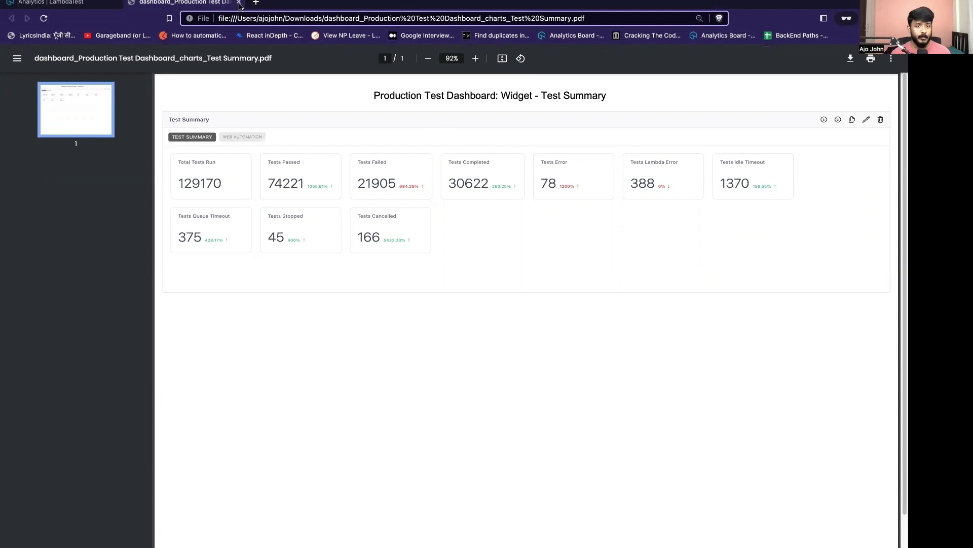
{"action": "left_click", "coordinate": [56, 4]}
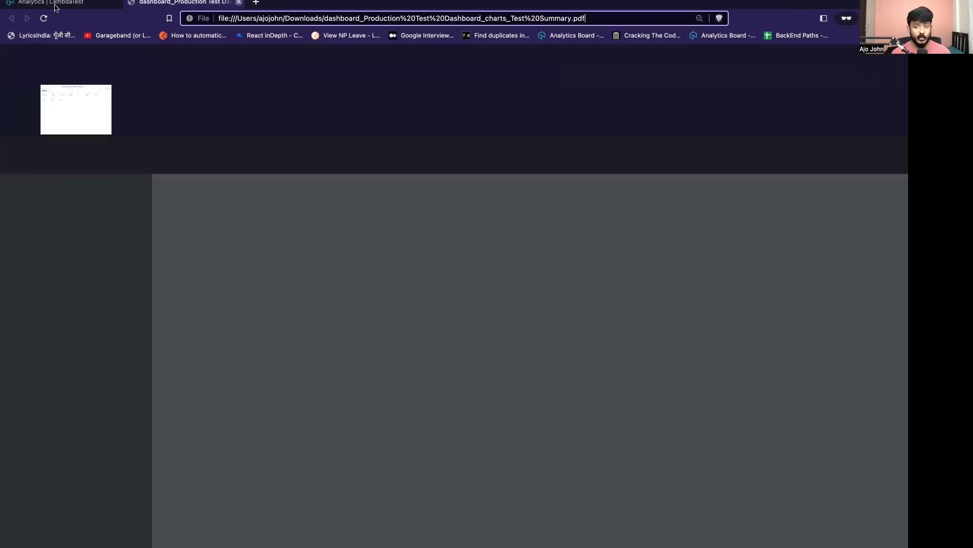